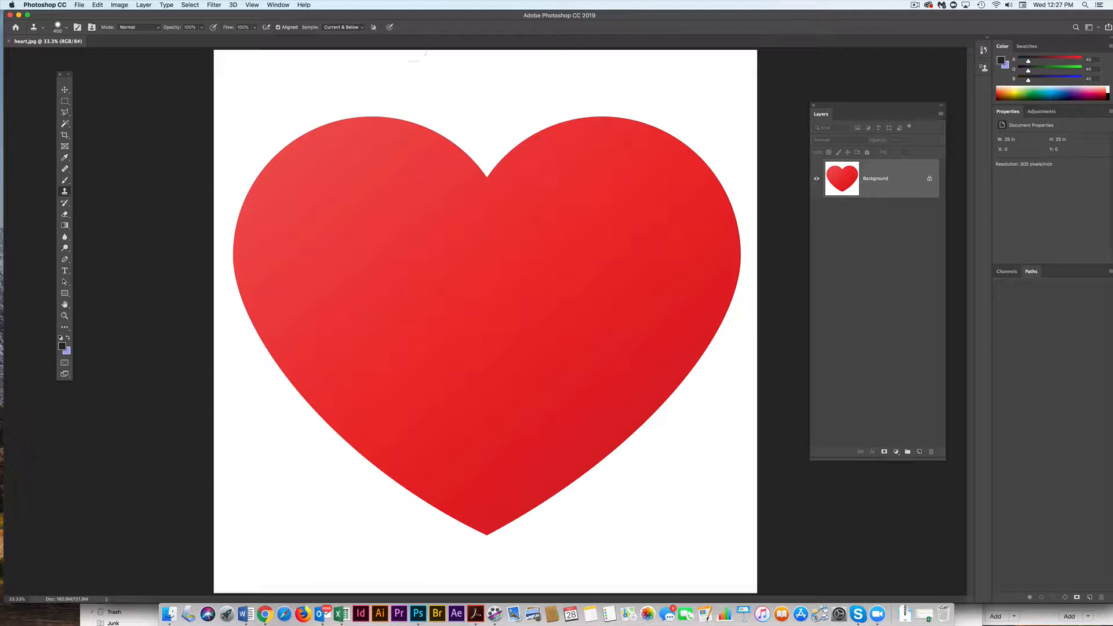
With the Pen tool, start a path at the heart's top notch, adding curved anchors at the right lobe's top and the right edge
click(65, 260)
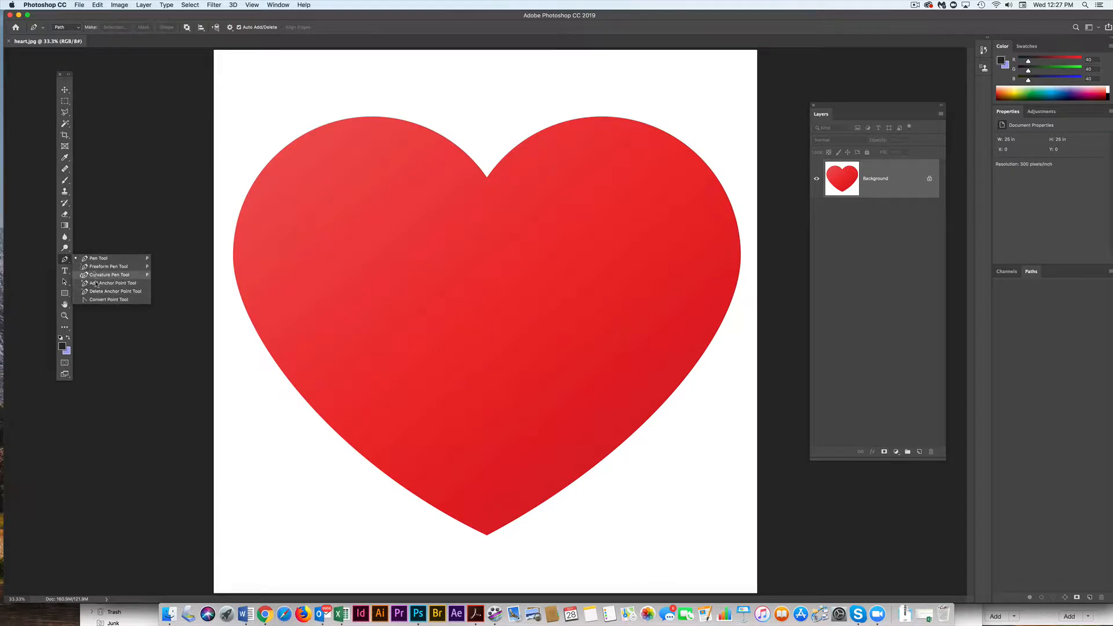
click(67, 261)
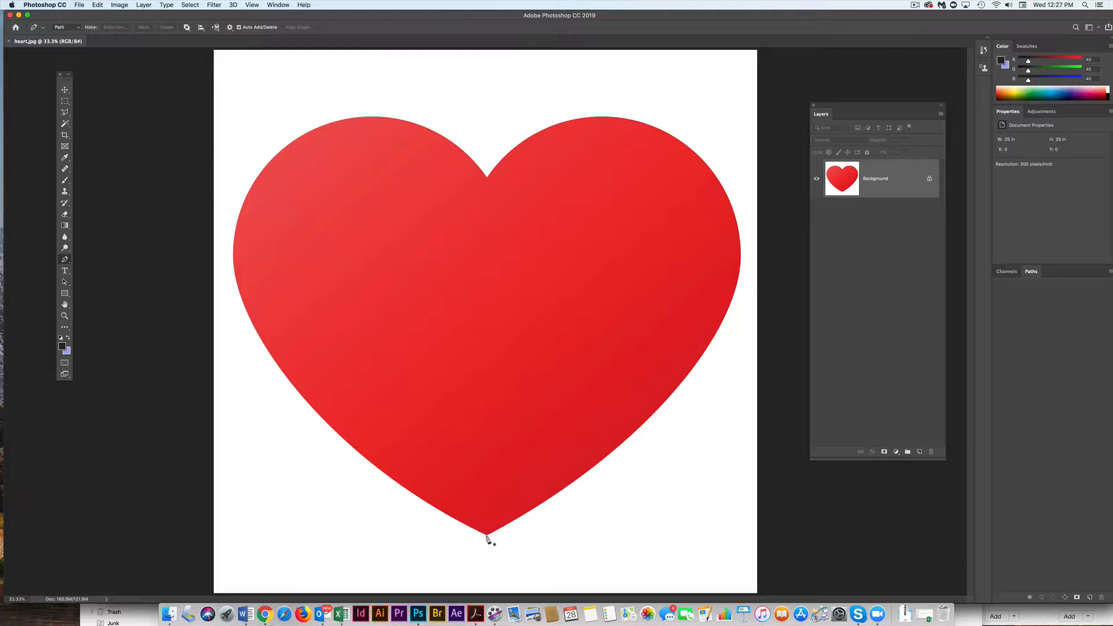
click(487, 176)
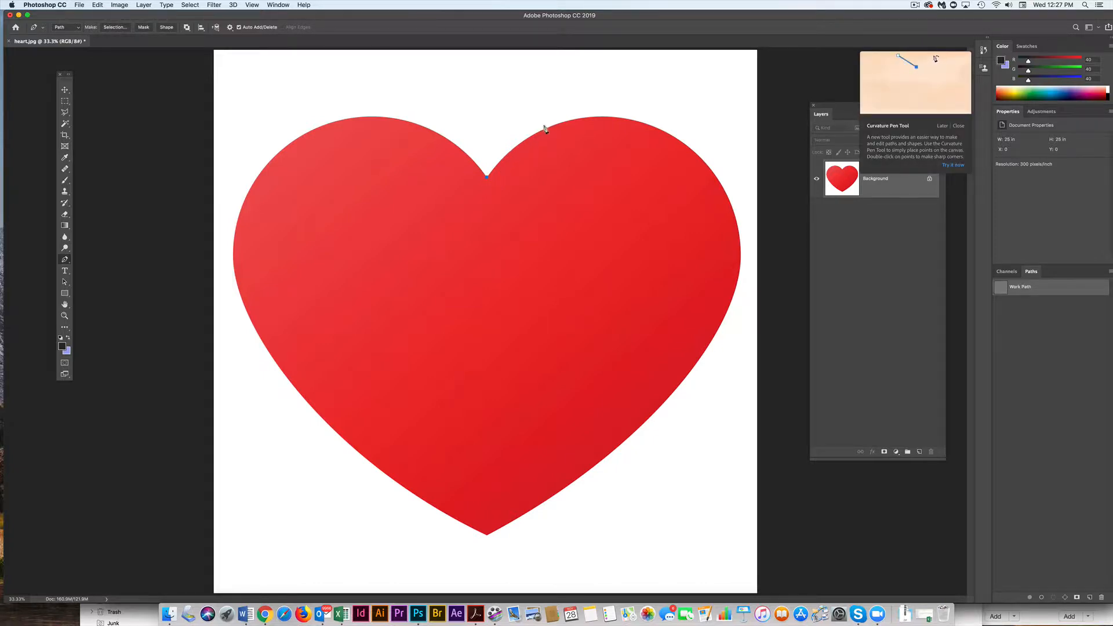
click(594, 116)
drag(599, 118, 656, 116)
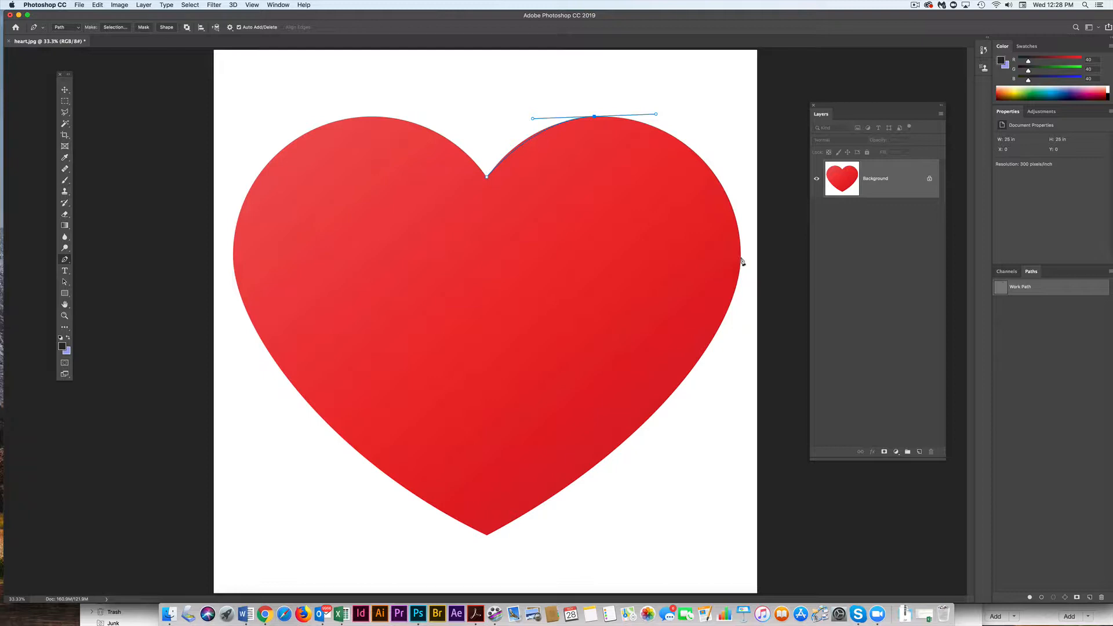
drag(741, 258, 737, 355)
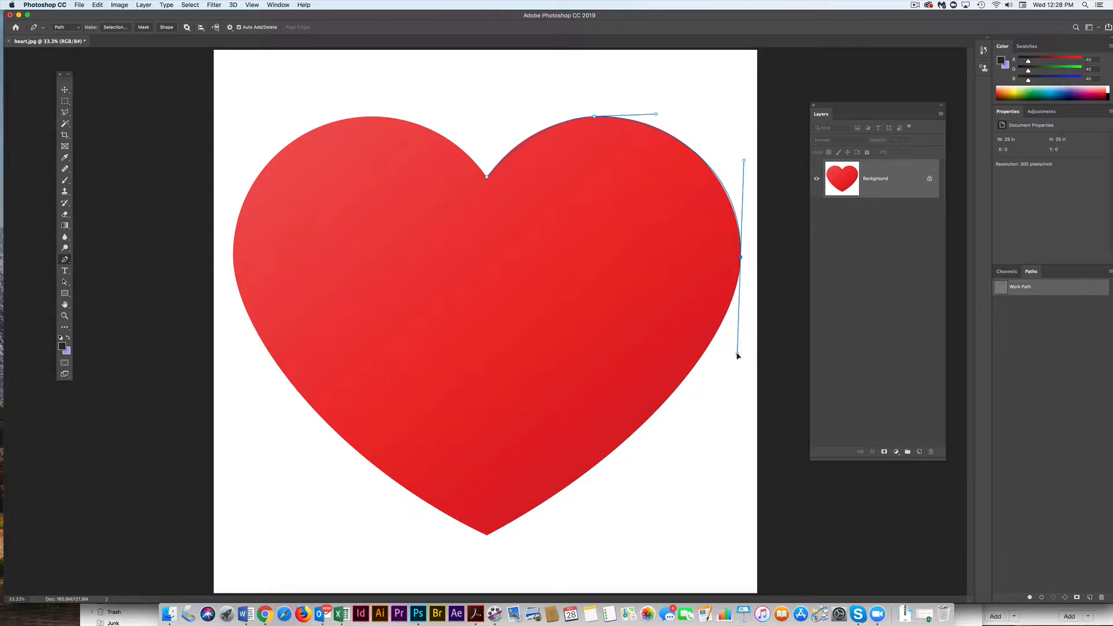
drag(737, 356, 740, 354)
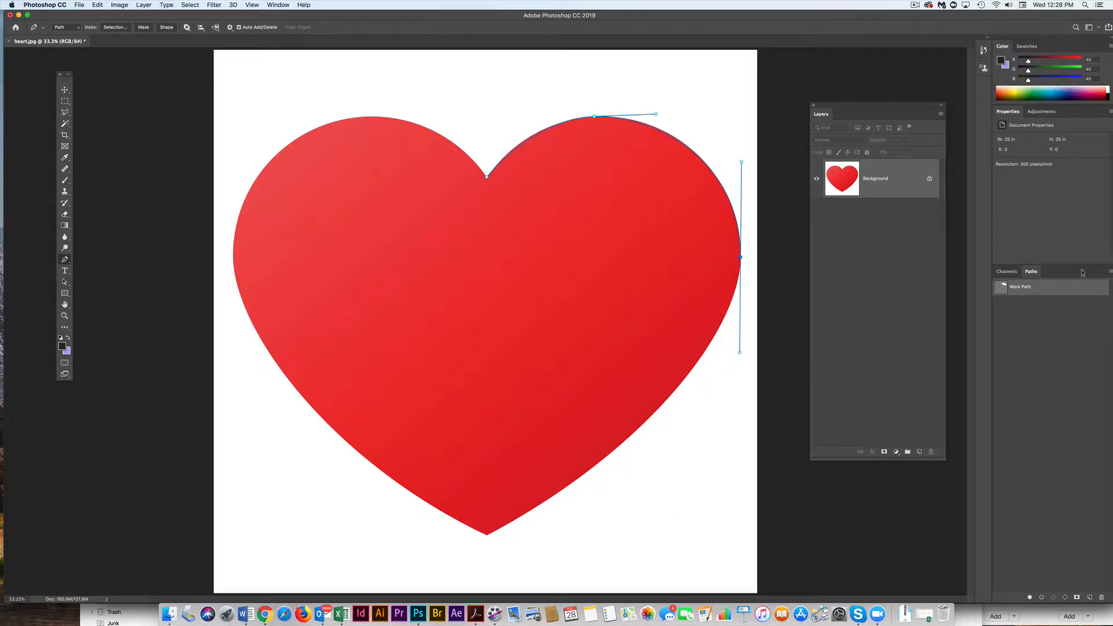
Float and enlarge the Paths panel, and set its thumbnails to the largest size
drag(1034, 276, 848, 277)
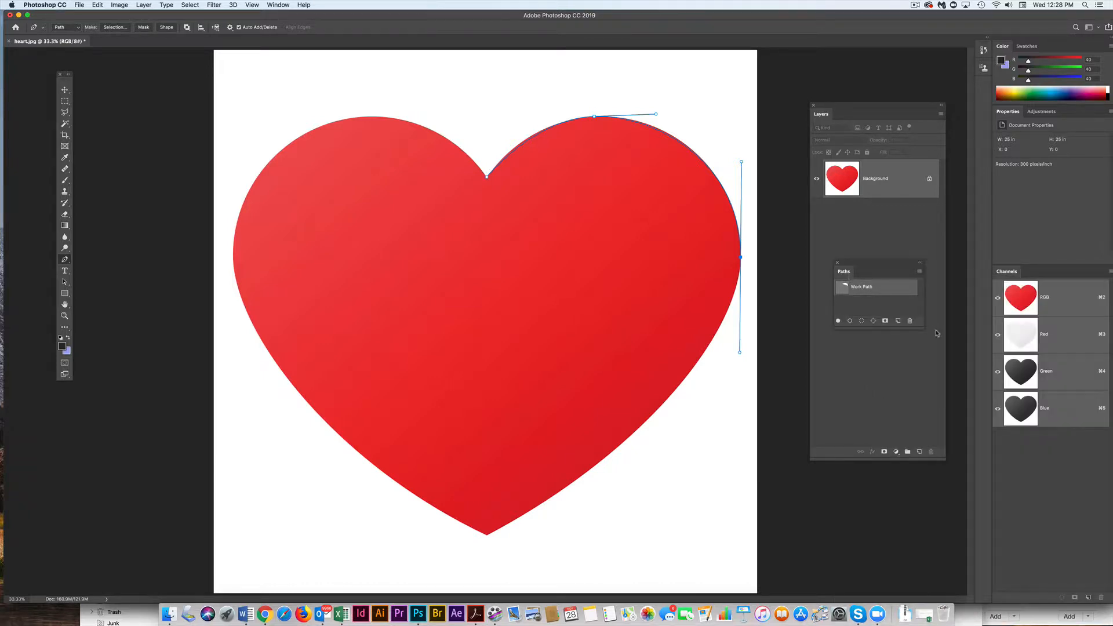
drag(924, 329, 984, 497)
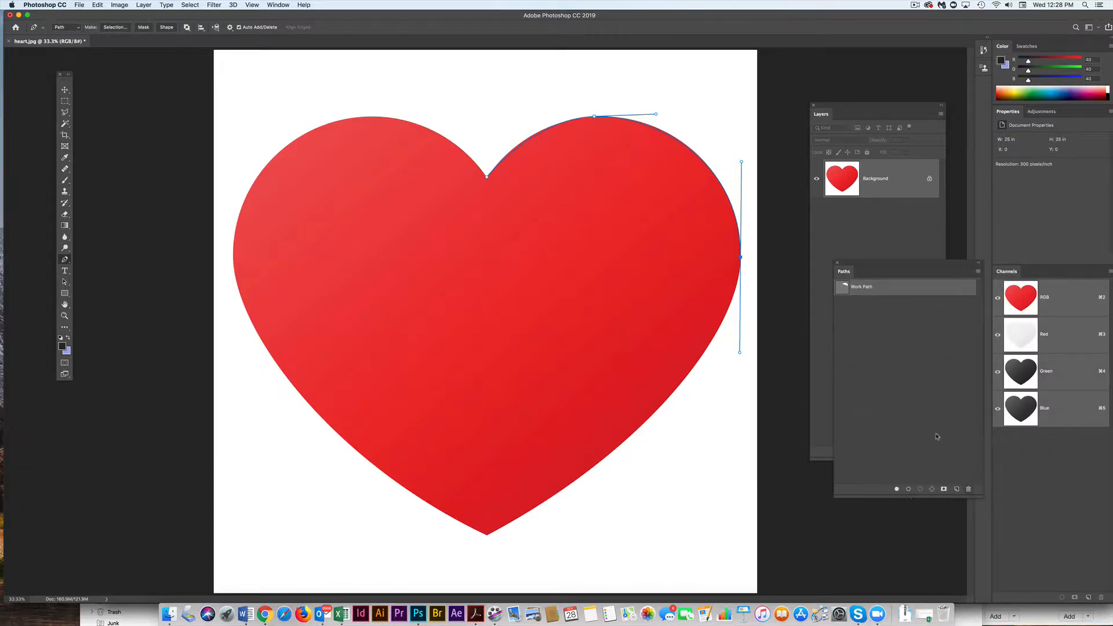
click(978, 271)
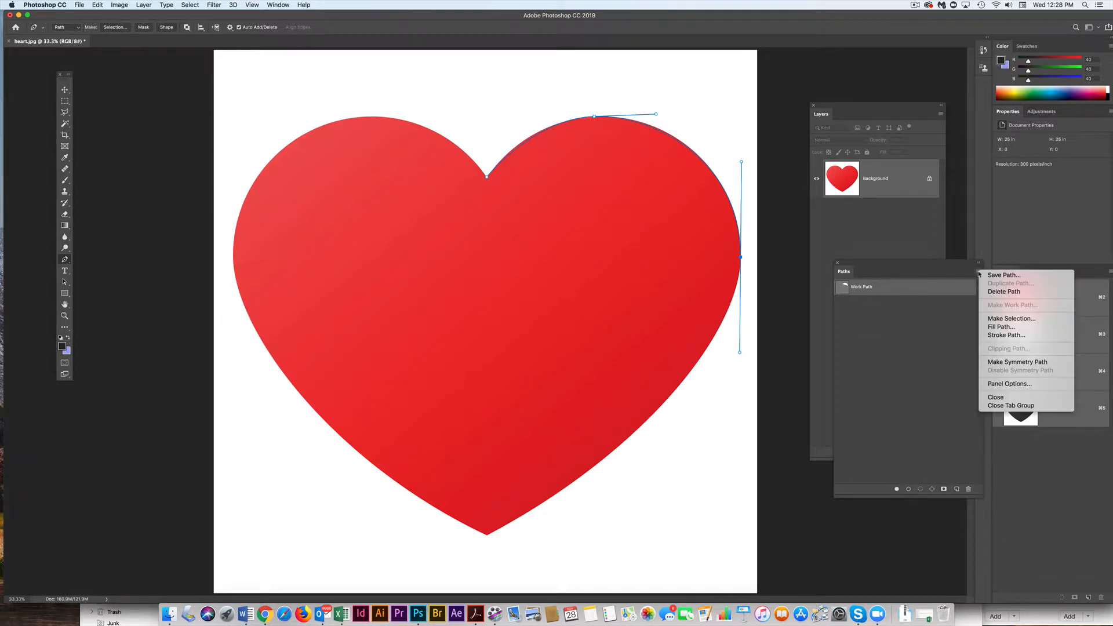
click(999, 383)
click(519, 329)
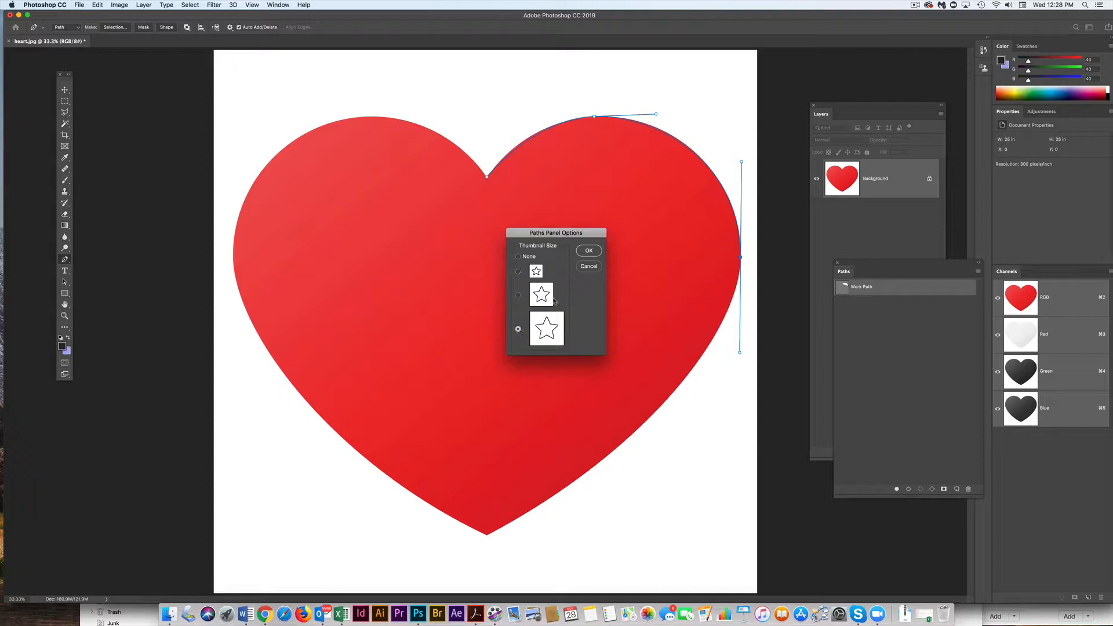
click(588, 251)
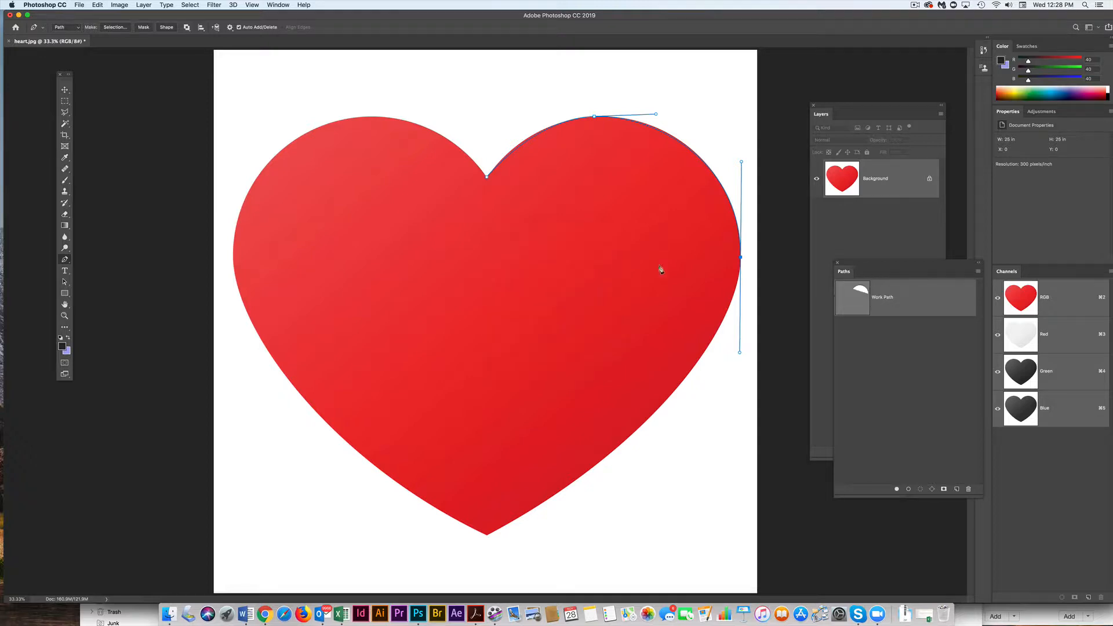
Continue the path around the lower right edge, bottom tip and left side of the heart, closing it at the top notch
click(618, 447)
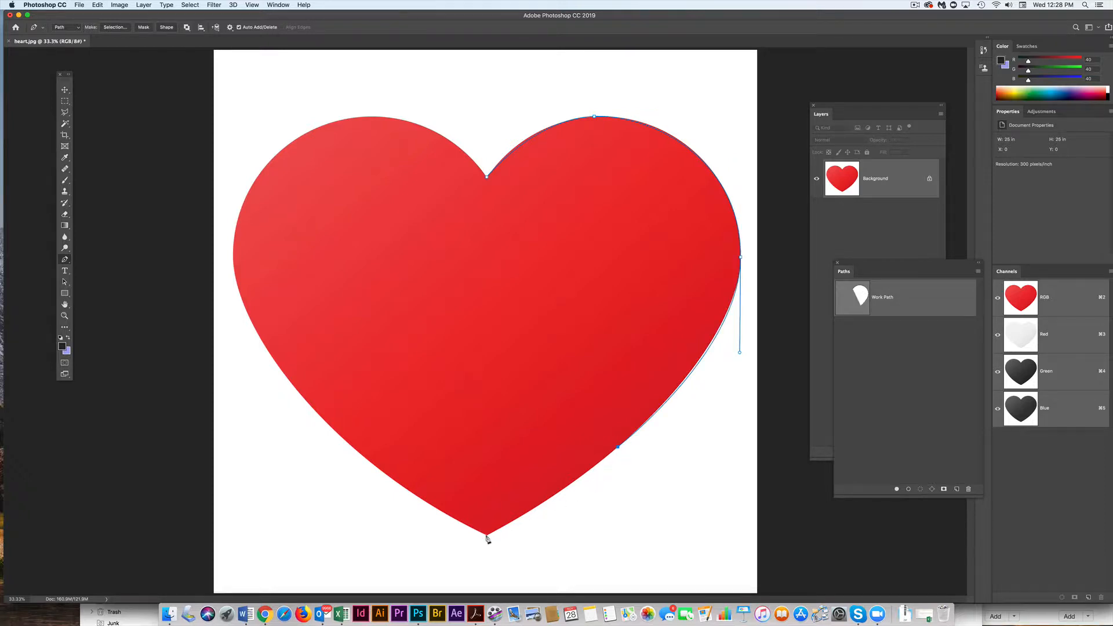
click(487, 536)
drag(327, 427, 280, 371)
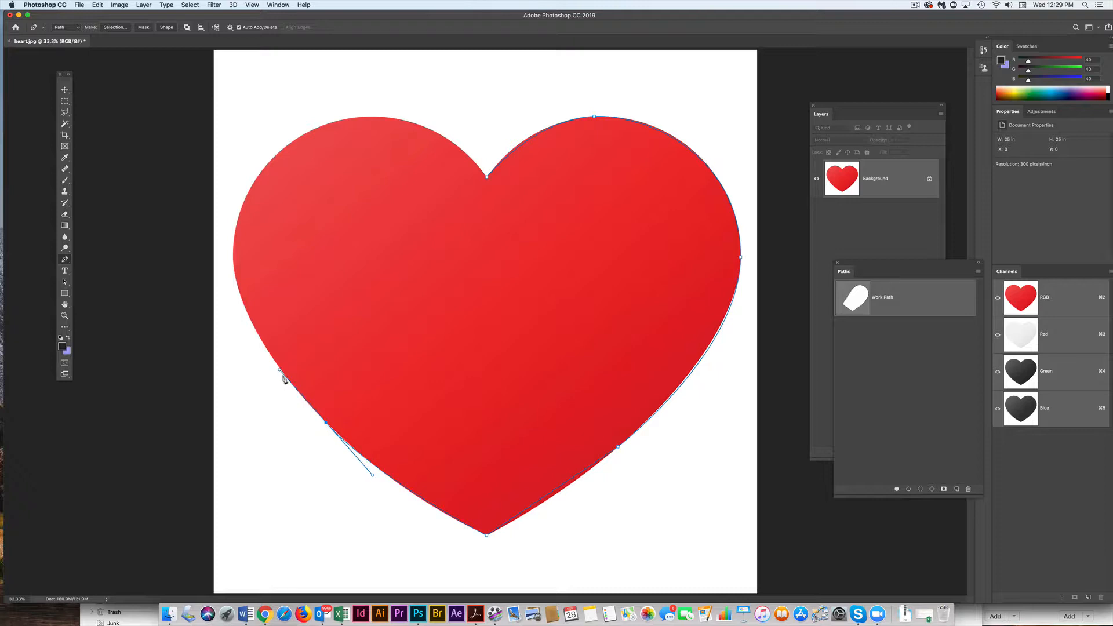
click(264, 171)
drag(265, 172, 319, 107)
drag(319, 107, 309, 117)
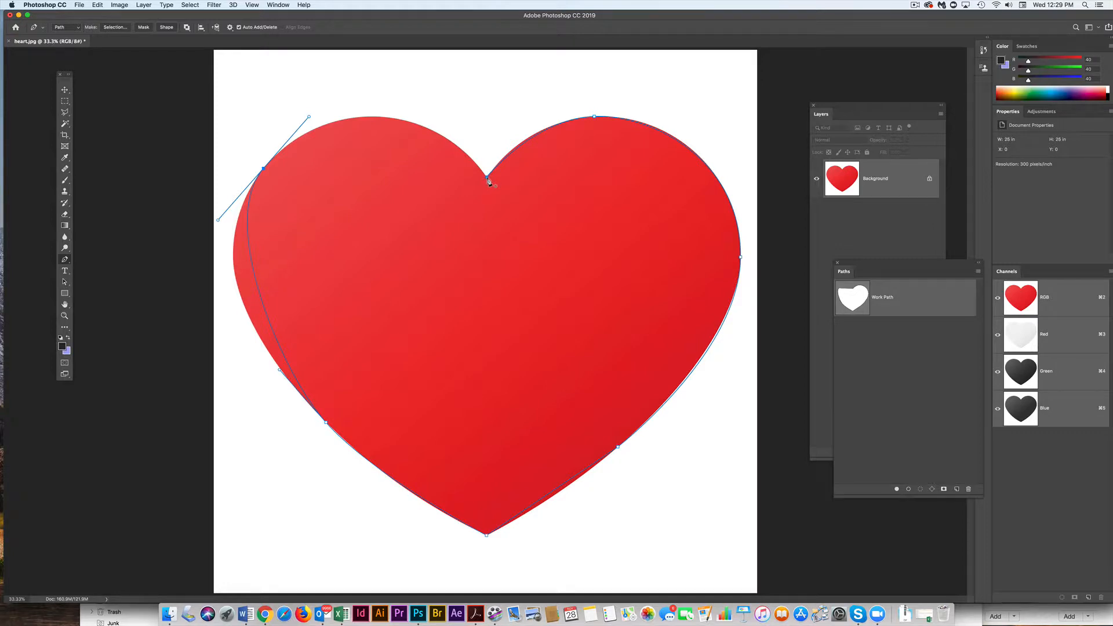
click(487, 179)
Save the work path under the name "heart shape"
click(978, 271)
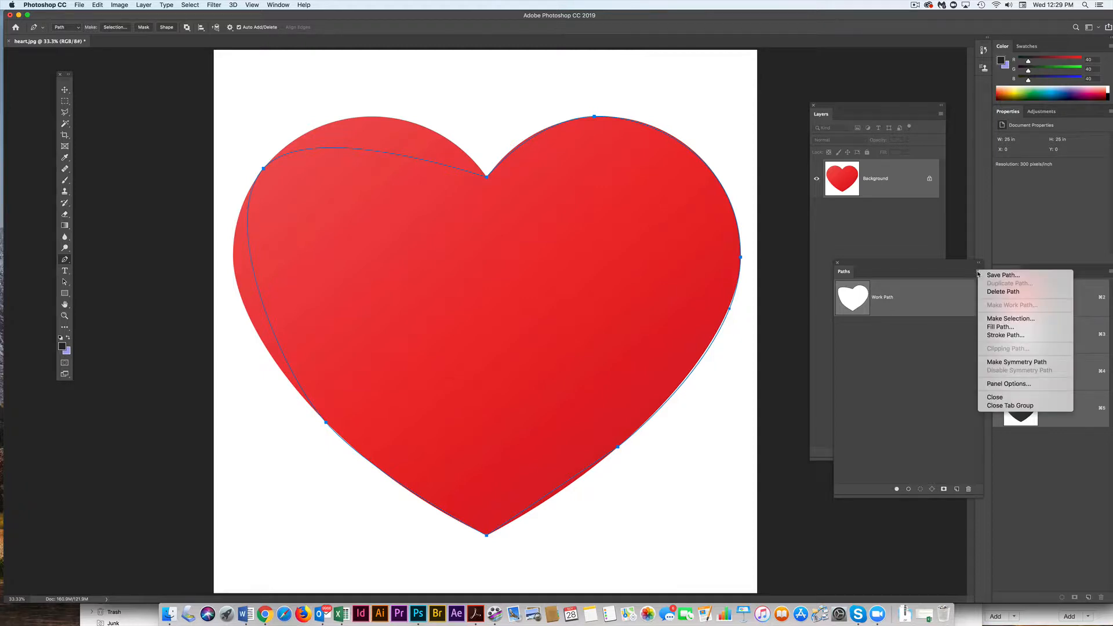
click(986, 275)
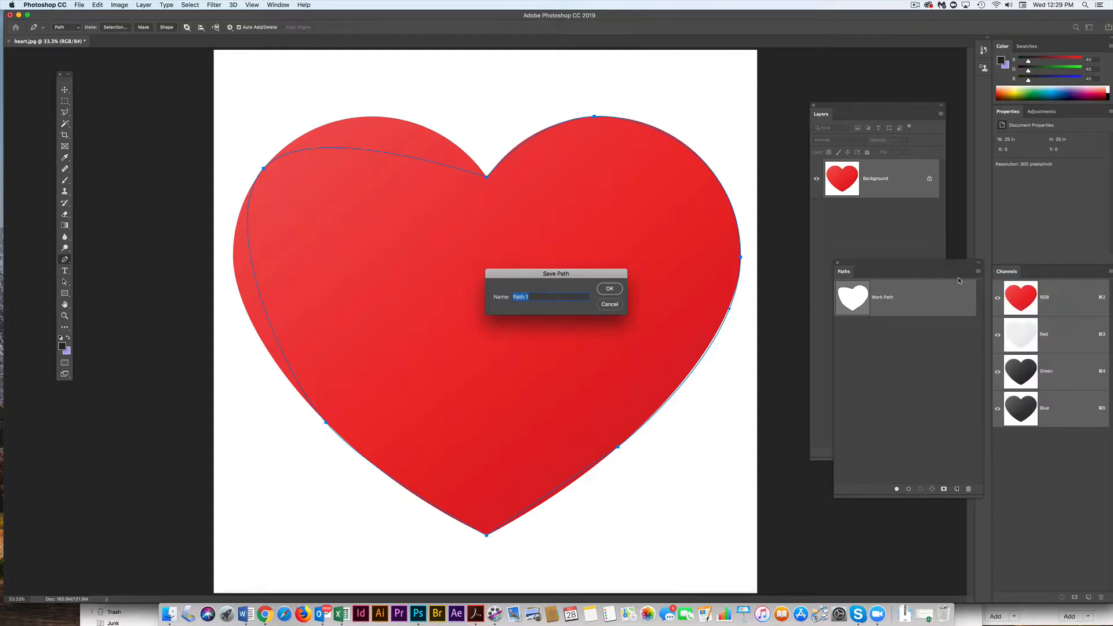
text(hear)
key(BackSpace)
key(BackSpace)
key(BackSpace)
key(BackSpace)
key(BackSpace)
text(heart sh)
click(609, 289)
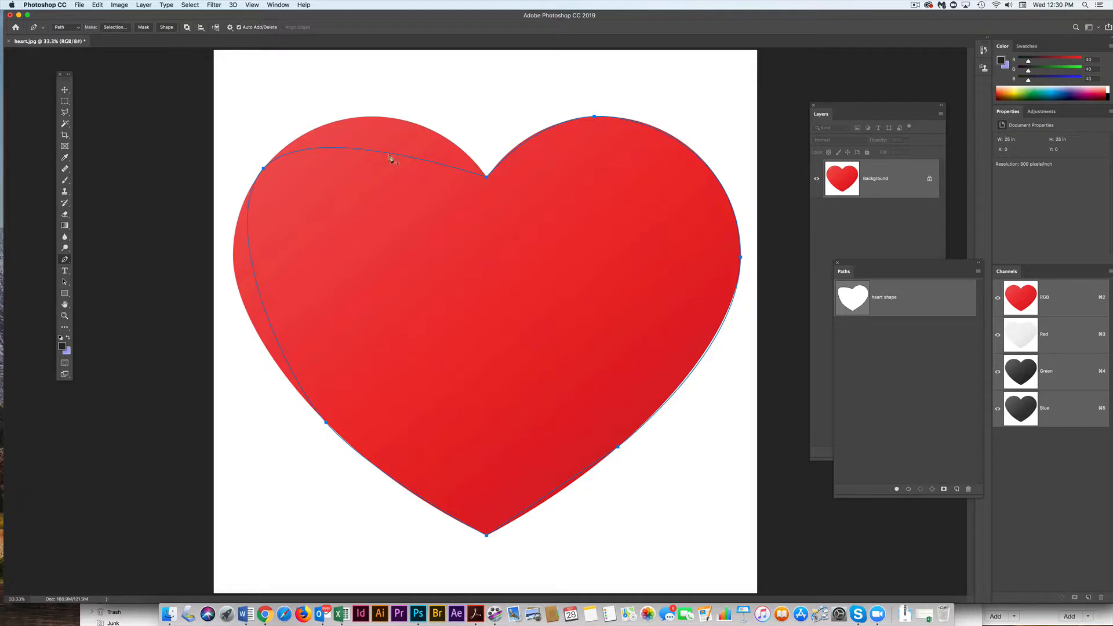
Add an anchor point to the path segment crossing the left lobe and move it up onto the lobe's top edge
click(390, 154)
click(65, 283)
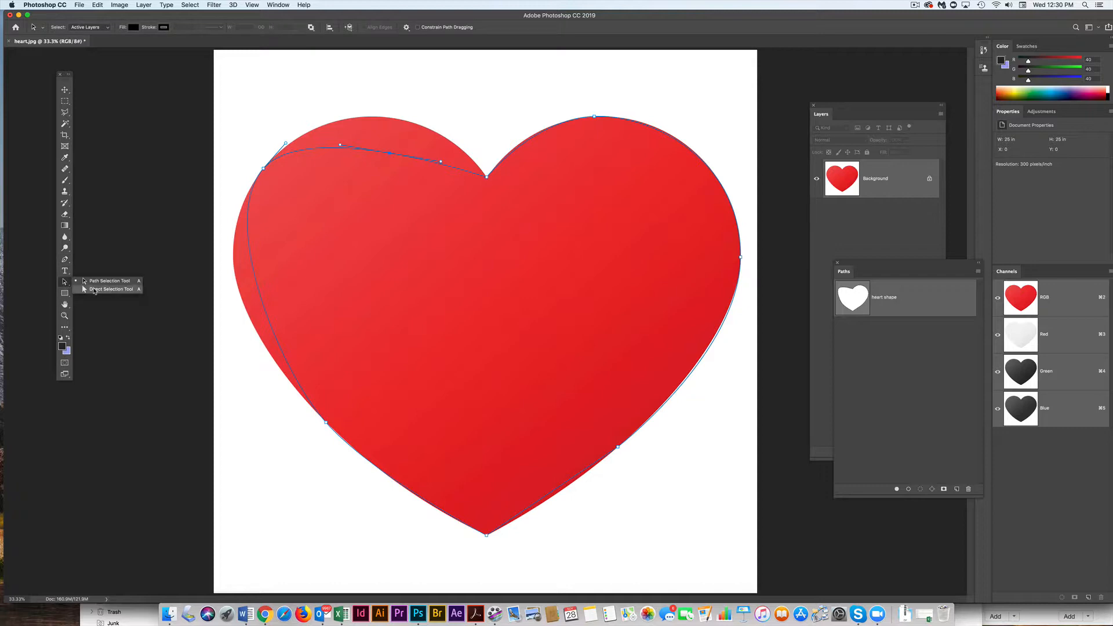
click(94, 289)
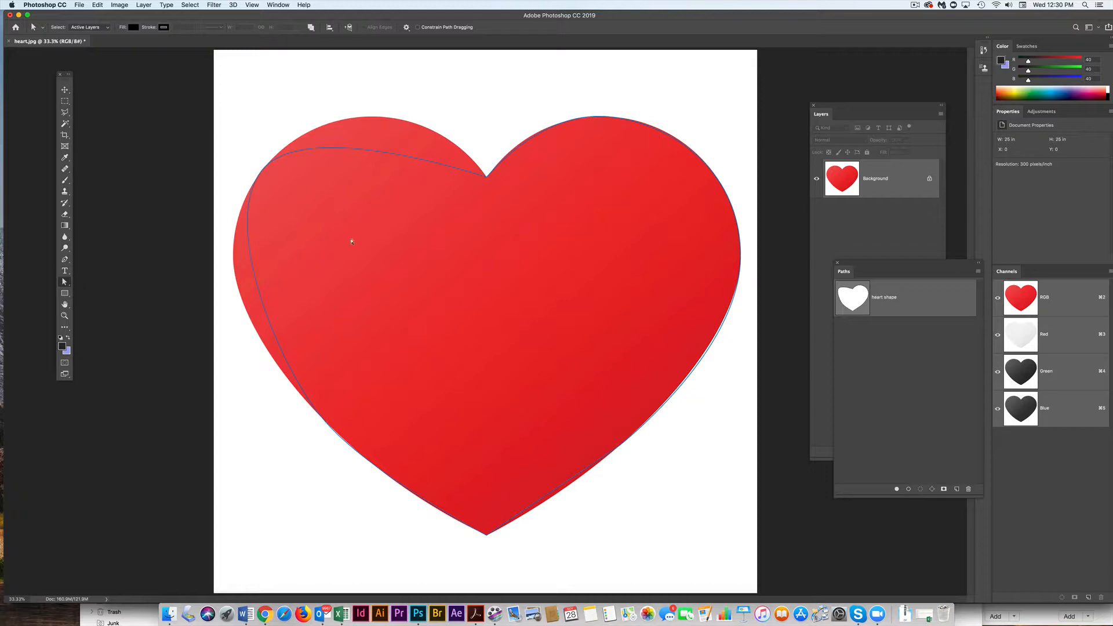
click(392, 152)
drag(389, 155, 388, 119)
Use the Convert Point tool to redraw the direction handles of the left lobe's top anchor and angle its left handle separately
click(65, 259)
right_click(66, 259)
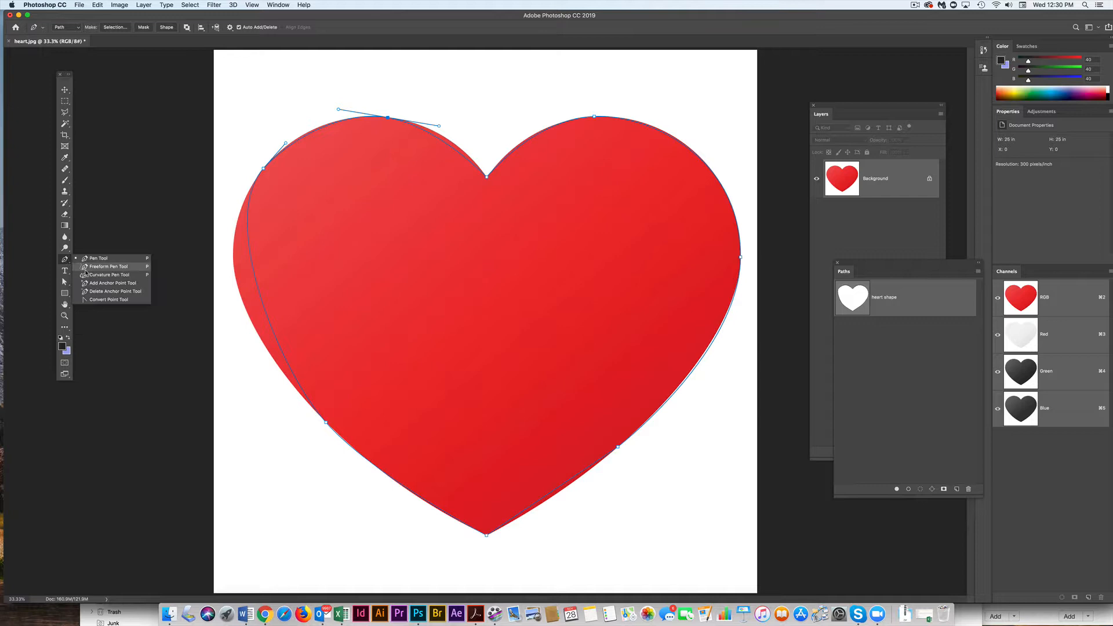
click(107, 300)
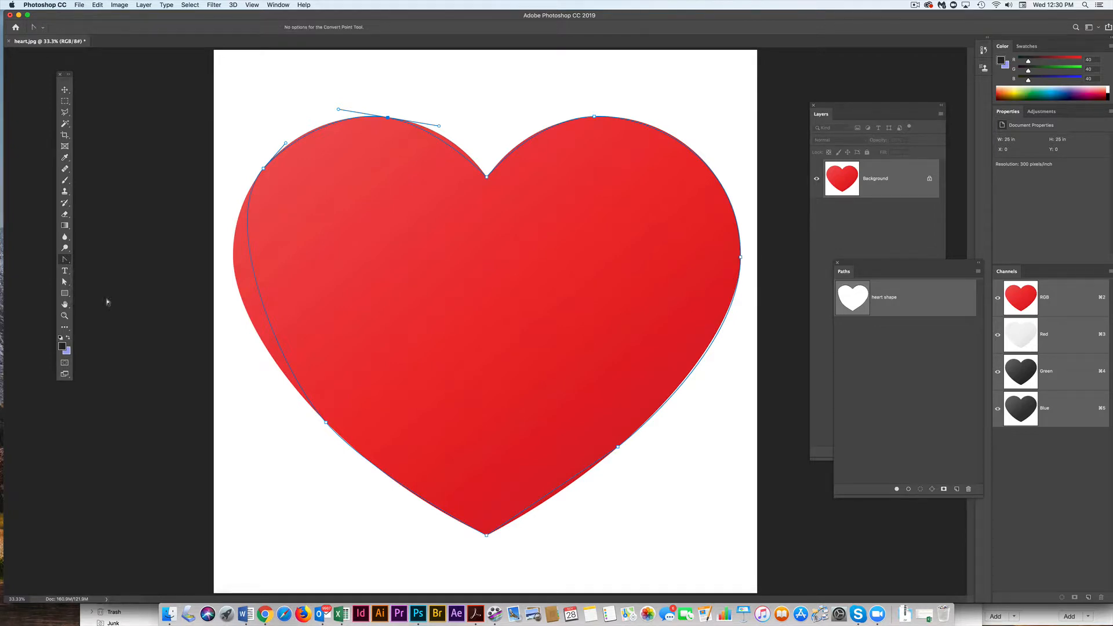
click(388, 118)
drag(391, 118, 443, 121)
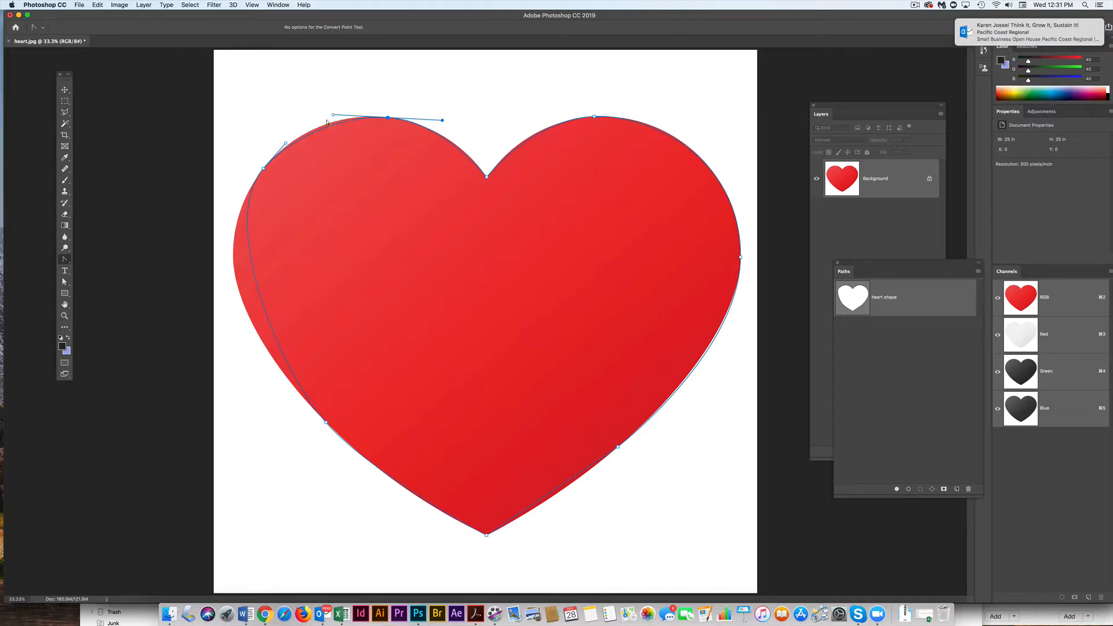
mouse_move(334, 115)
mouse_down()
mouse_move(355, 102)
mouse_move(343, 111)
mouse_up()
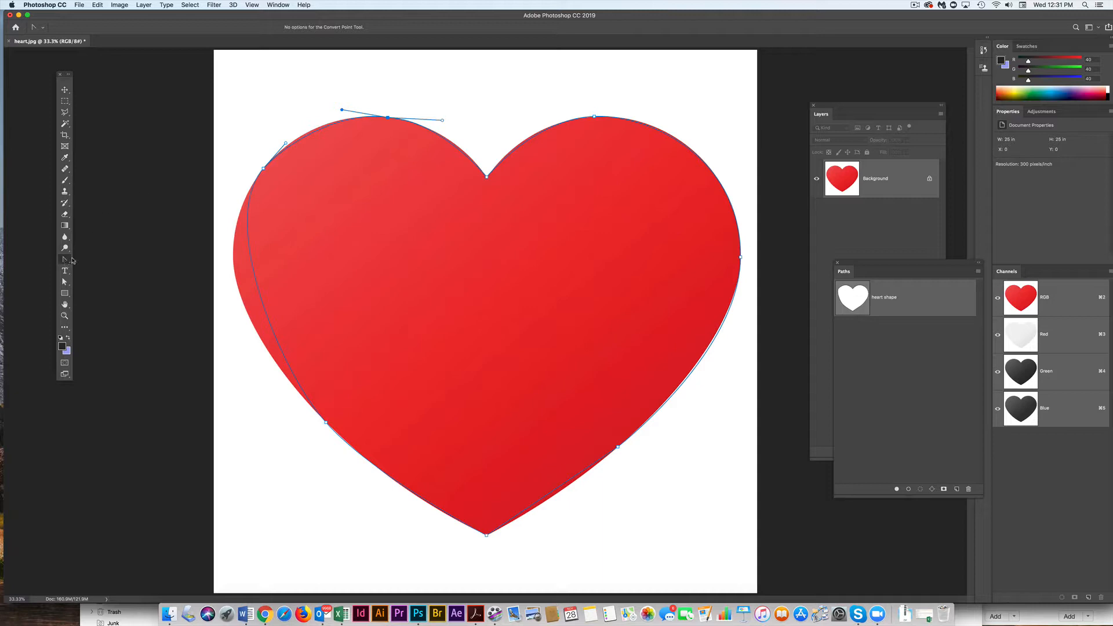
Fine-tune both handles of the left lobe's top anchor with the Direct Selection tool, lengthening them slightly along the heart's outline
click(66, 282)
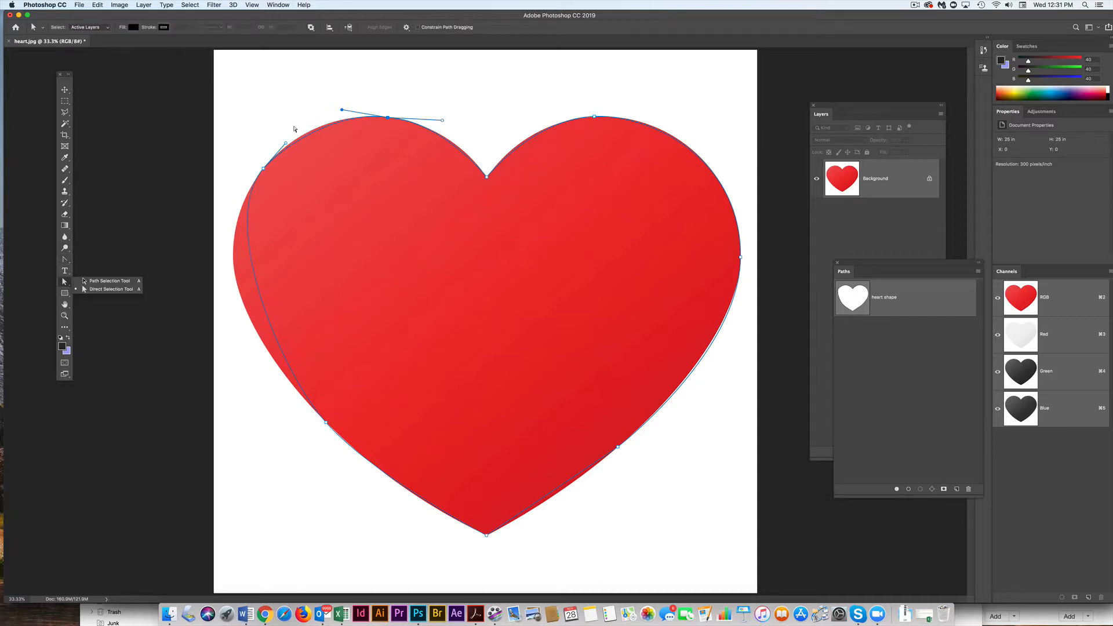
click(340, 112)
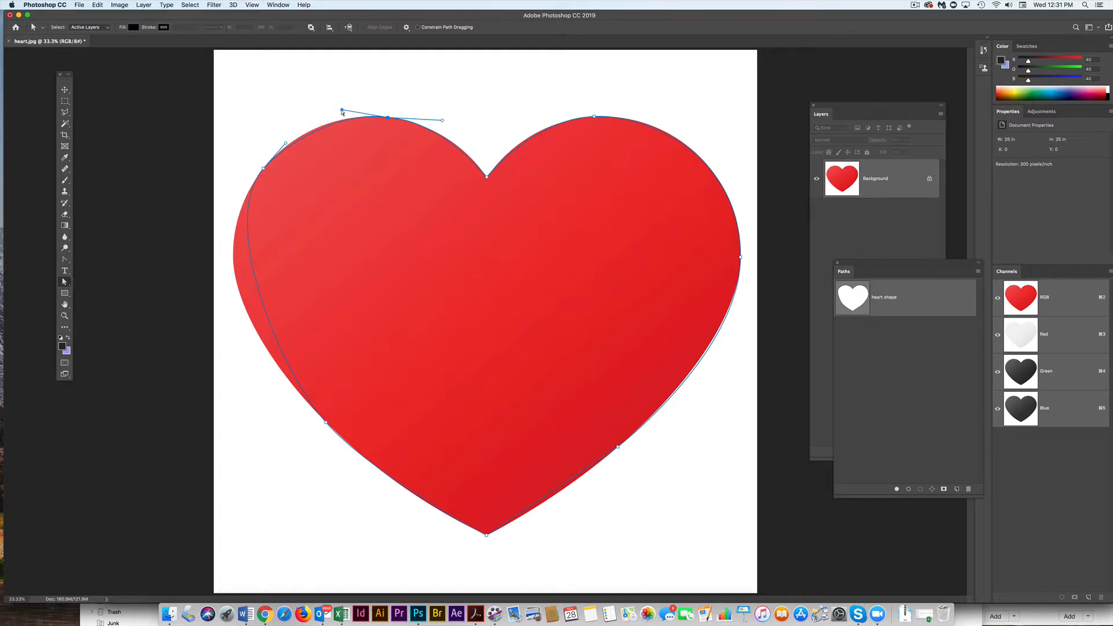
drag(340, 111, 332, 110)
drag(443, 122, 447, 121)
Add an anchor point midway down the path's left side and move it outward onto the heart's left edge
click(65, 259)
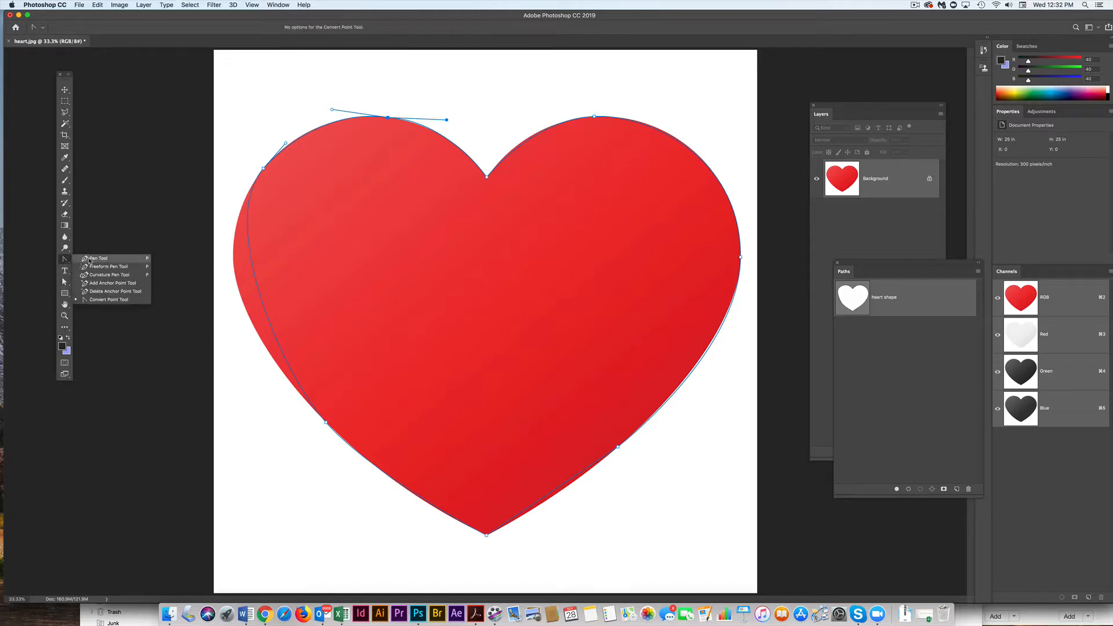
click(96, 258)
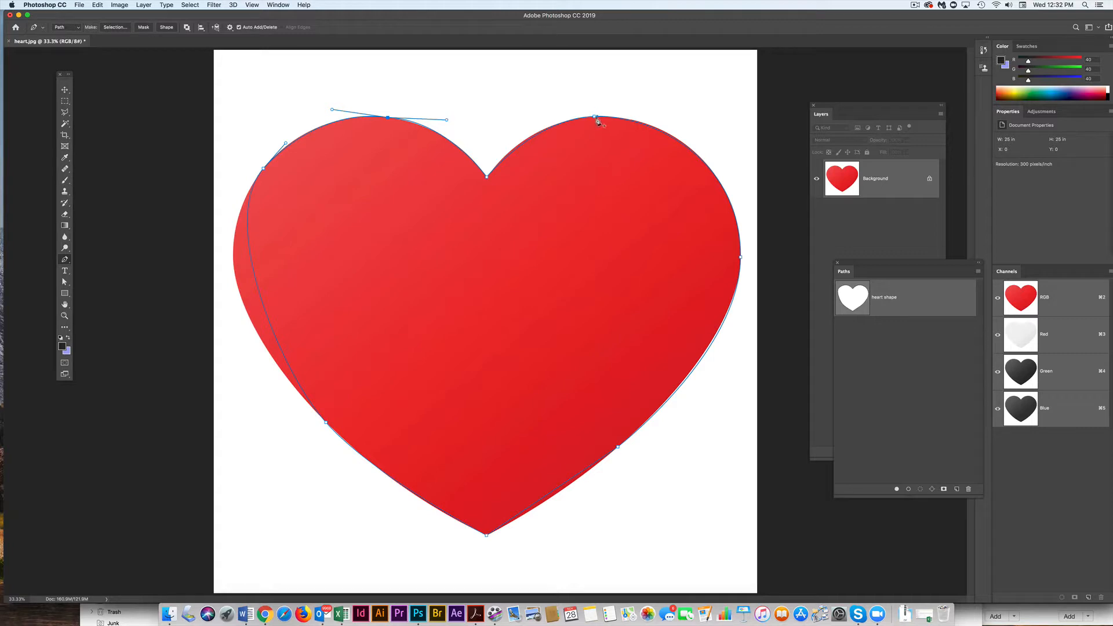
click(594, 117)
key(super+z)
click(259, 286)
click(64, 281)
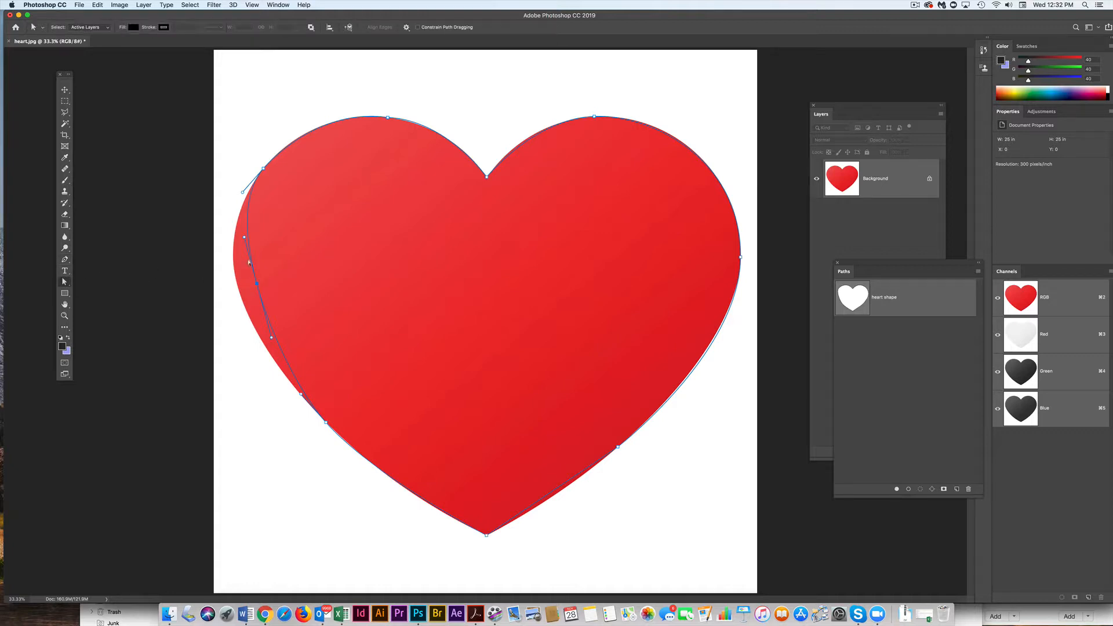
drag(257, 285, 237, 285)
Convert the straight anchor on the heart's lower right edge into a smooth point with handles running along the edge
mouse_move(618, 447)
mouse_down()
mouse_move(638, 471)
mouse_move(618, 448)
mouse_up()
click(65, 259)
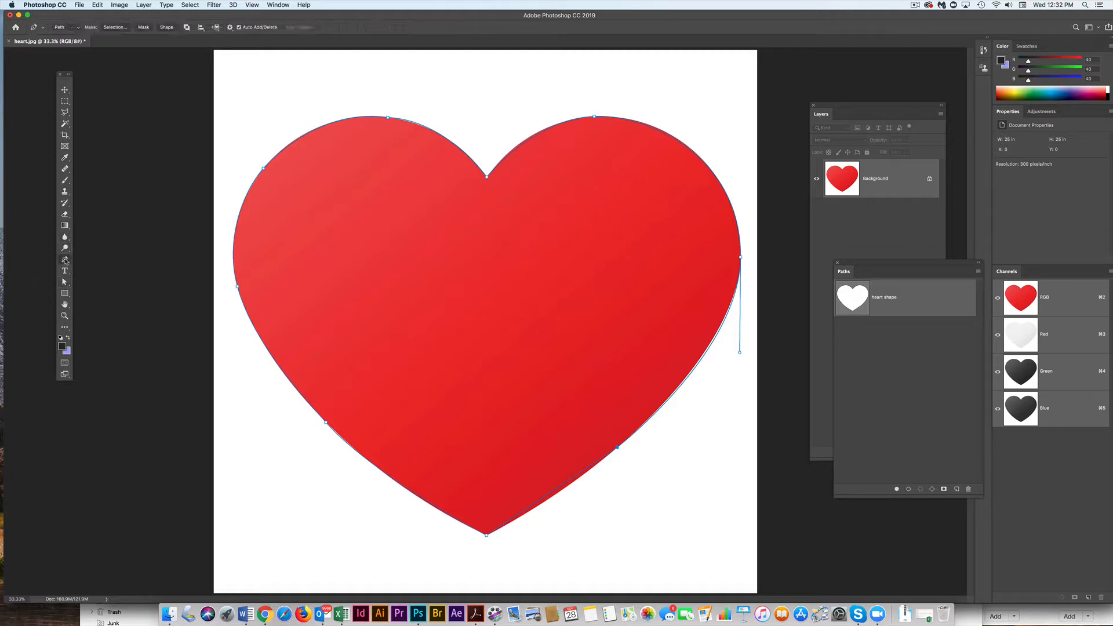
click(105, 299)
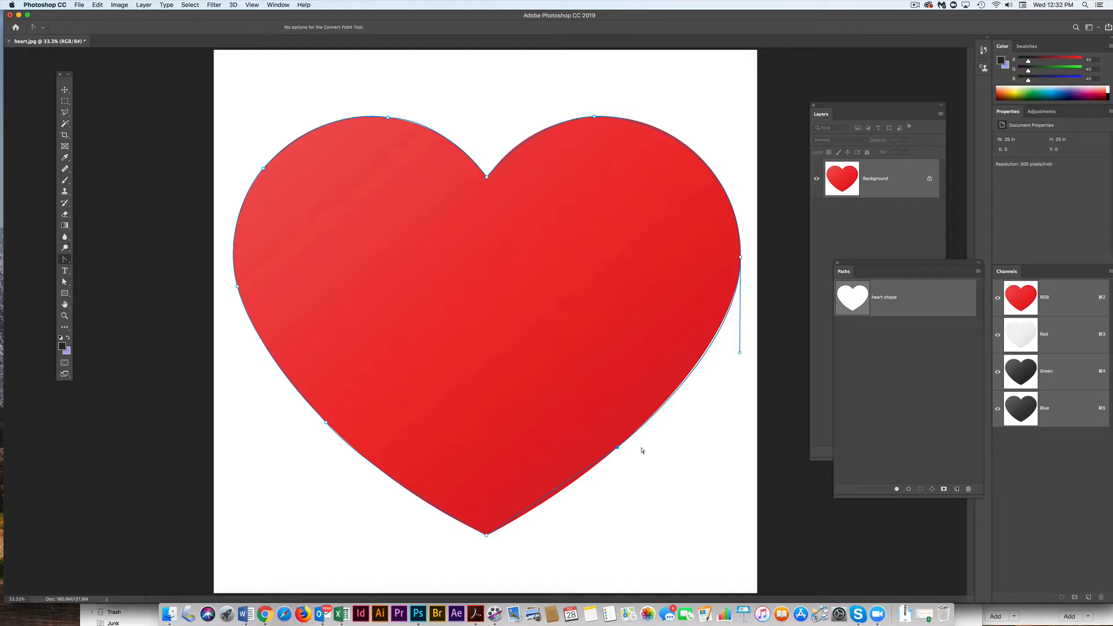
drag(617, 448, 598, 463)
mouse_move(599, 464)
mouse_down()
mouse_move(631, 467)
mouse_move(602, 470)
mouse_up()
mouse_move(601, 471)
mouse_down()
mouse_move(628, 469)
mouse_move(592, 473)
mouse_up()
Pull the right edge anchor's lower handle inward to fit the lower right curve, and realign the anchor at the heart's bottom tip
click(65, 283)
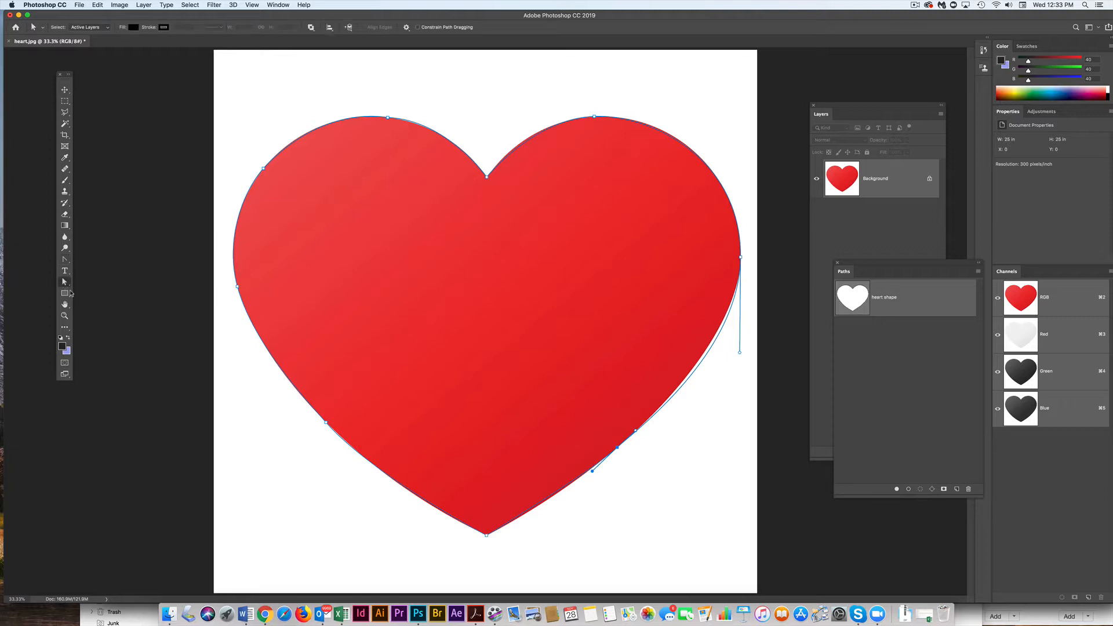
click(488, 535)
click(591, 472)
click(740, 258)
click(65, 260)
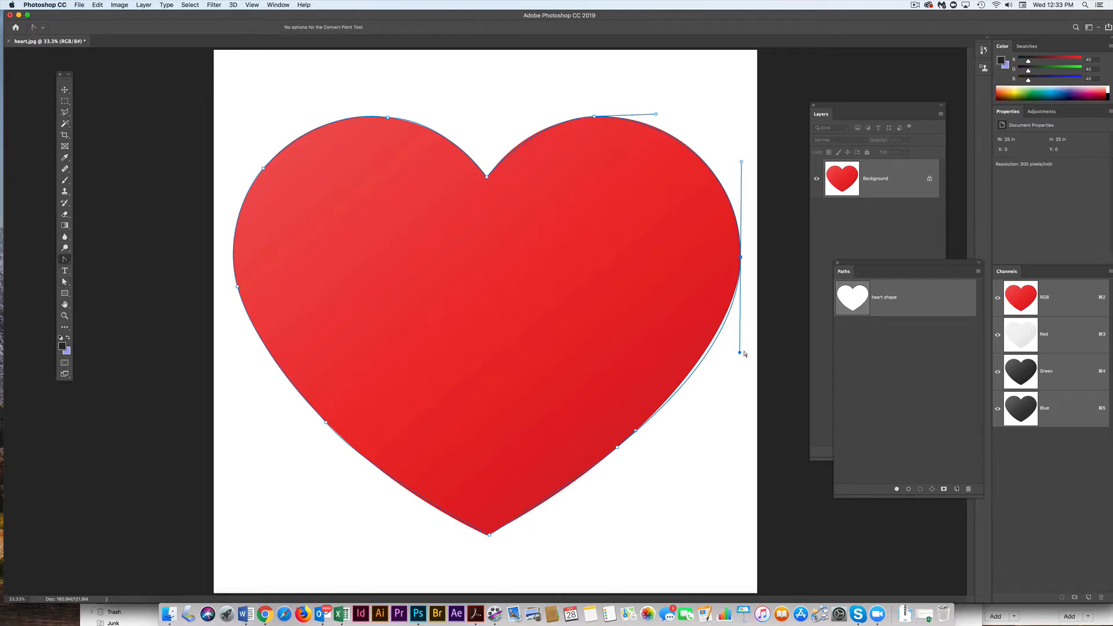
drag(739, 353, 731, 357)
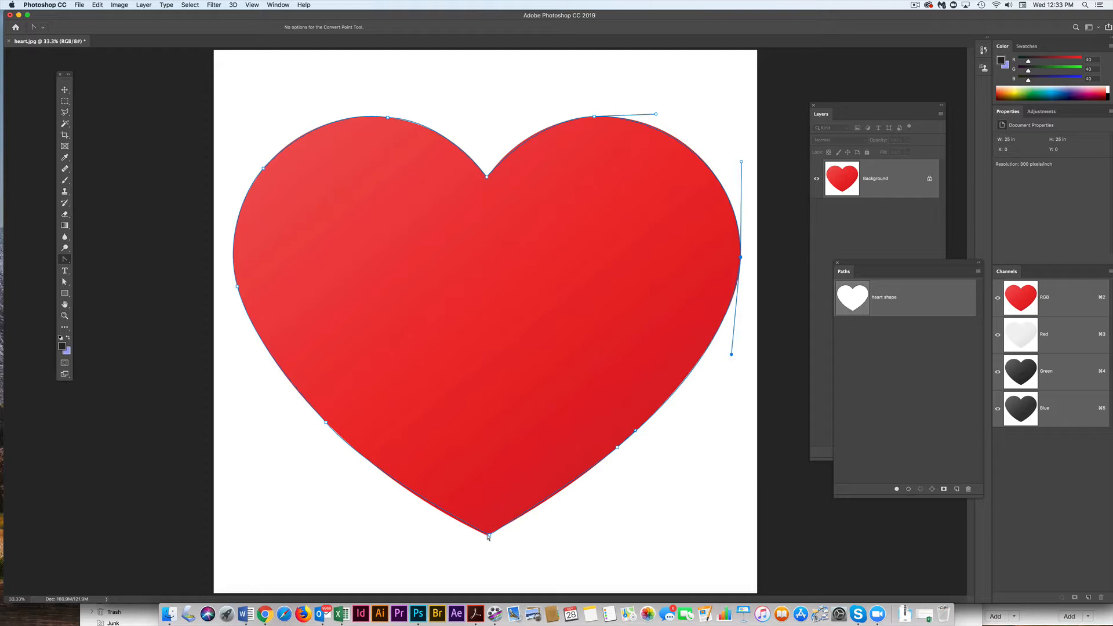
click(65, 282)
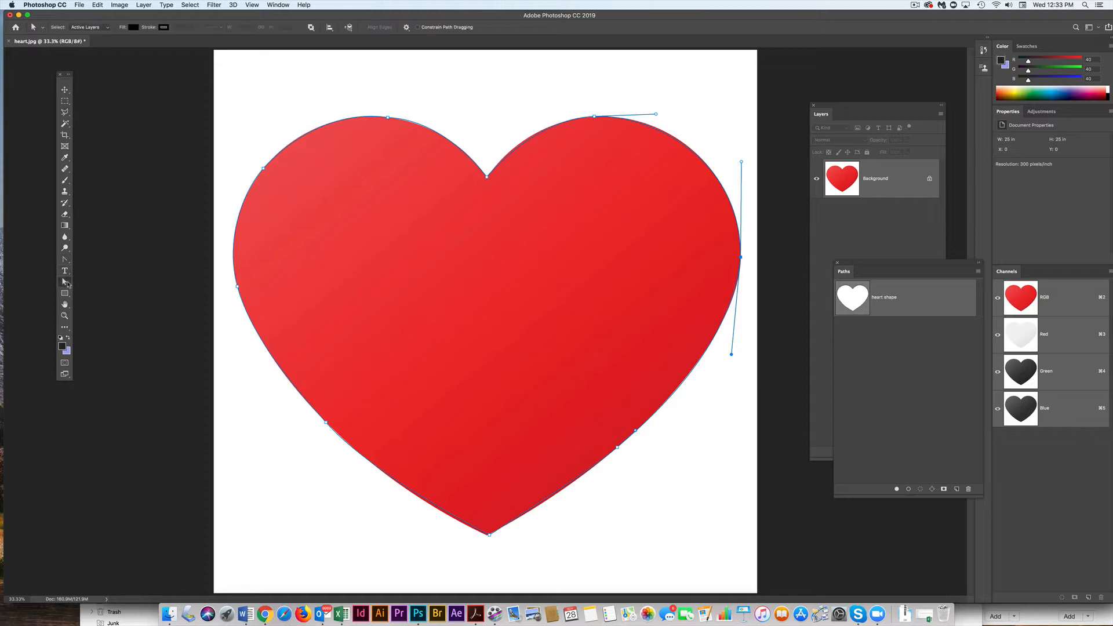
click(488, 536)
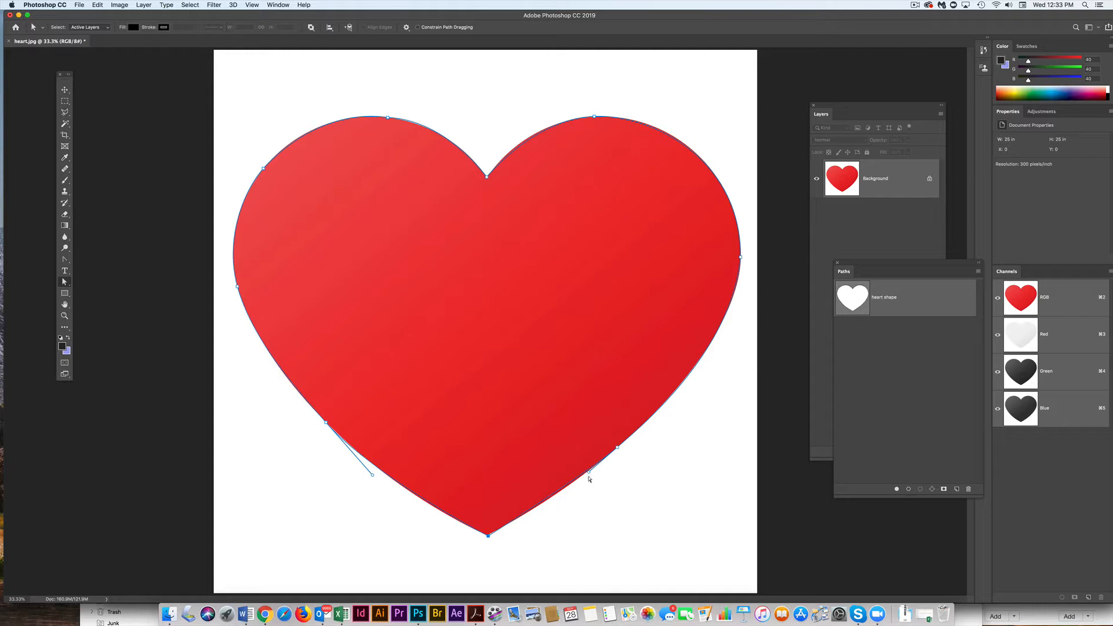
Nudge the top anchors of both lobes along the heart's upper edge and fine-tune the left lobe's inner handle with the Direct Selection tool
click(589, 472)
click(389, 118)
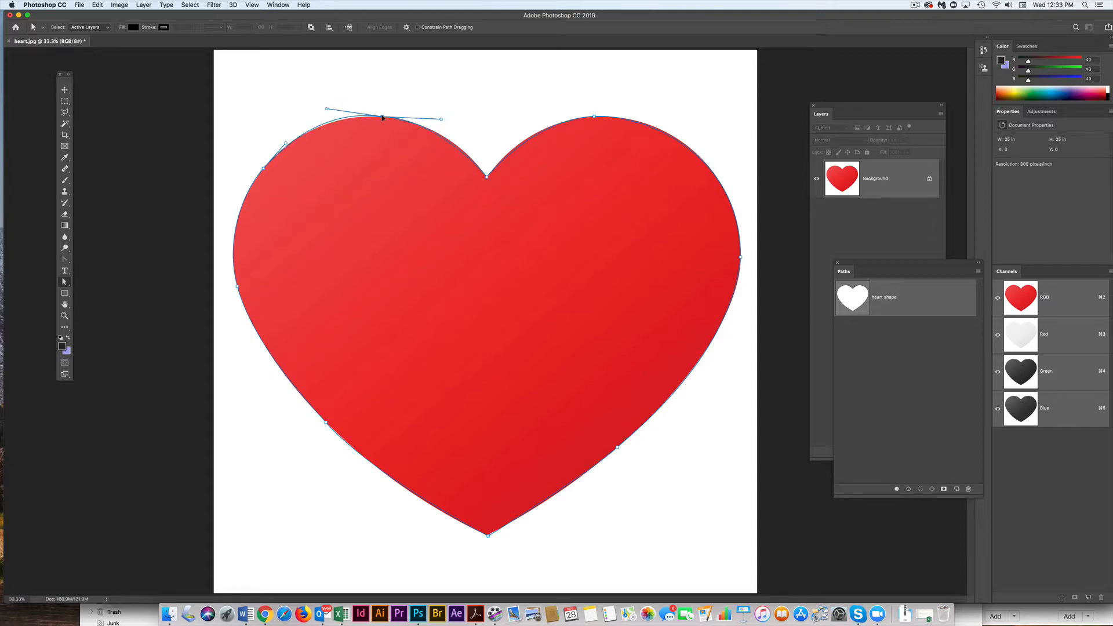
drag(383, 117, 386, 118)
drag(446, 121, 447, 122)
click(594, 117)
drag(595, 118, 597, 118)
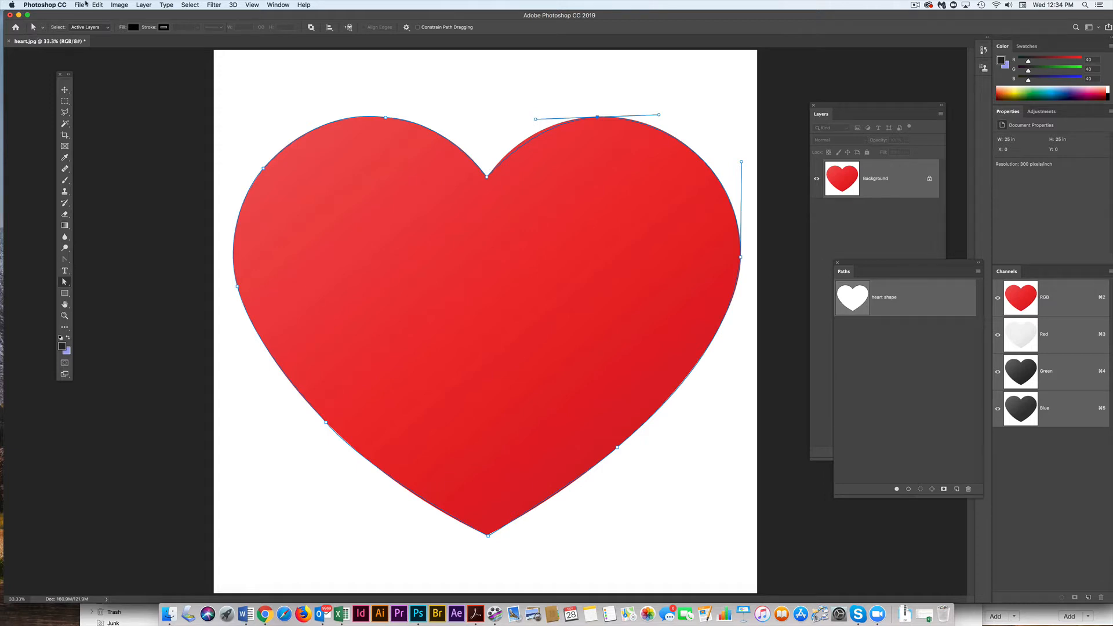
Start saving a copy of the document and choose the class artwork folder inside ADG-Workshops as its location
click(86, 4)
click(106, 94)
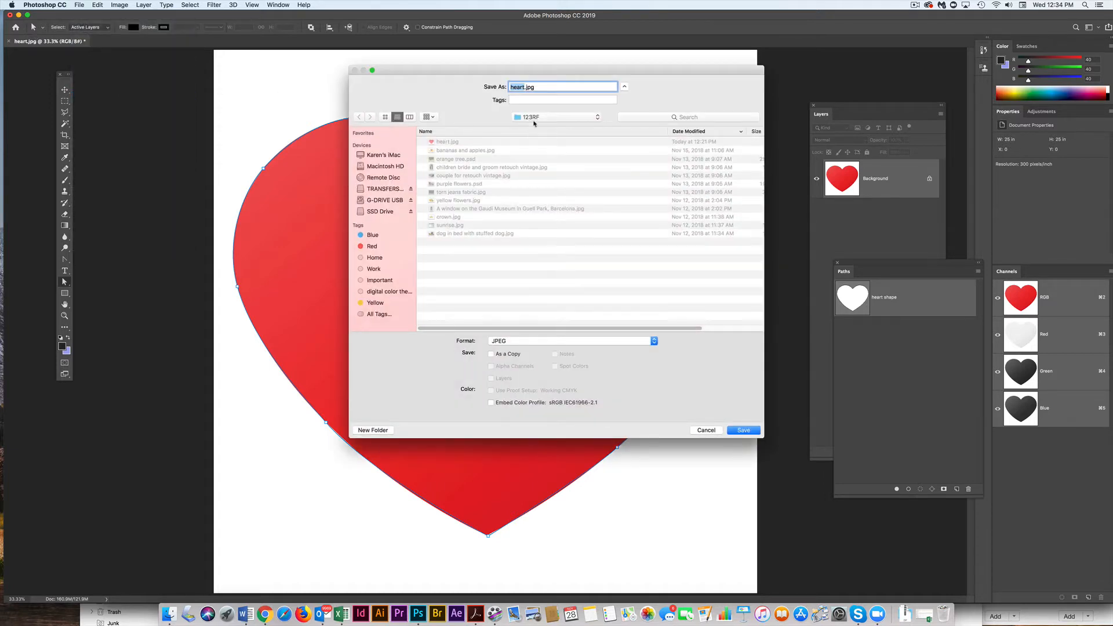
click(547, 118)
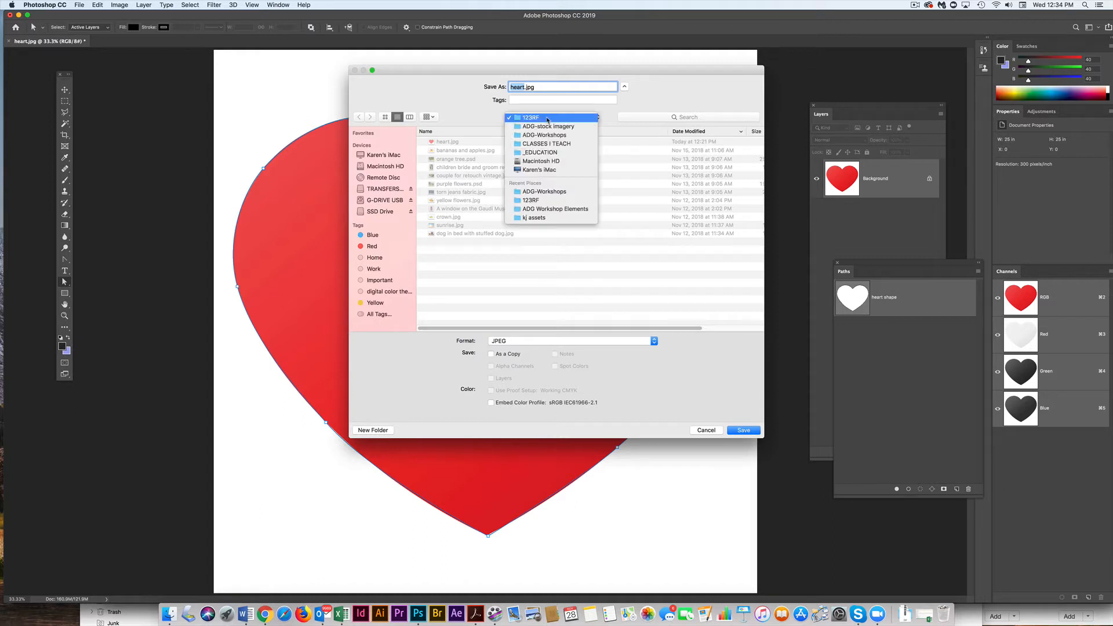
click(548, 126)
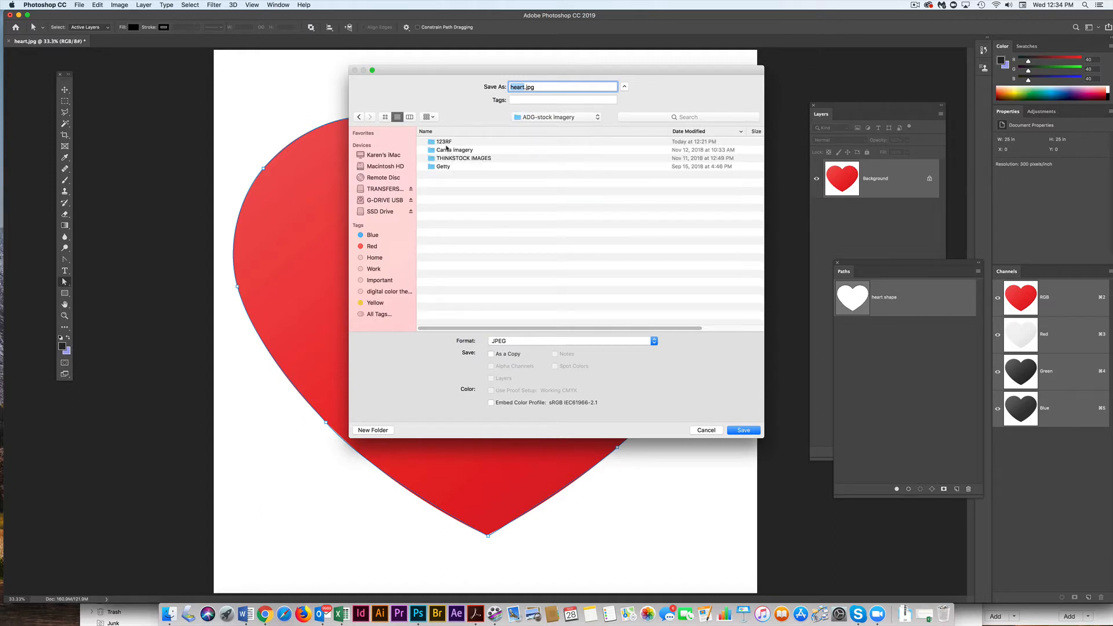
click(537, 118)
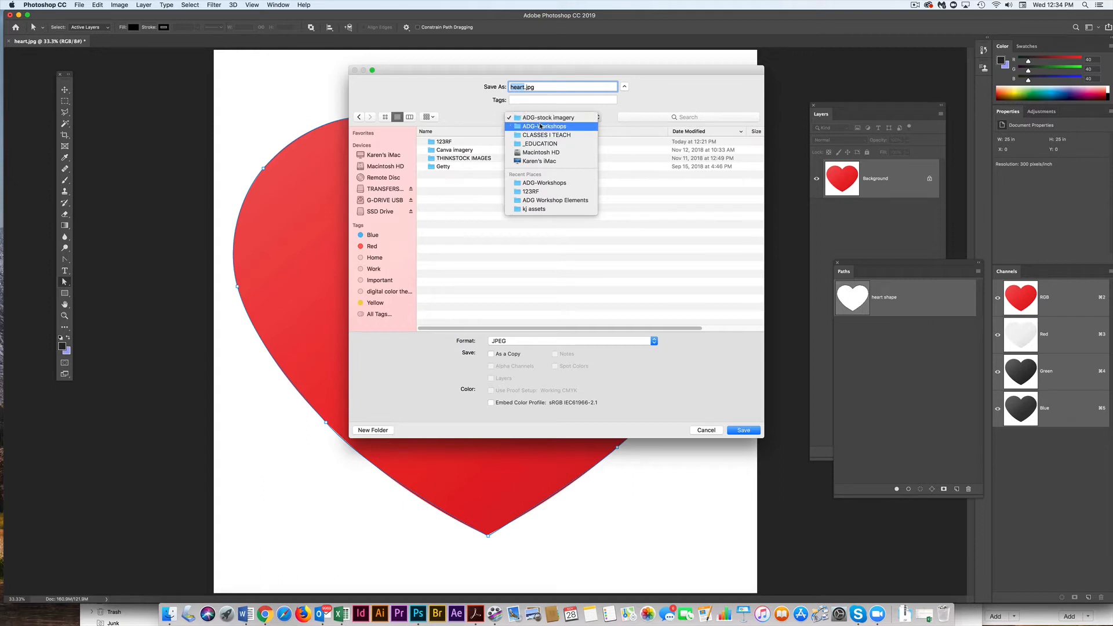
click(540, 126)
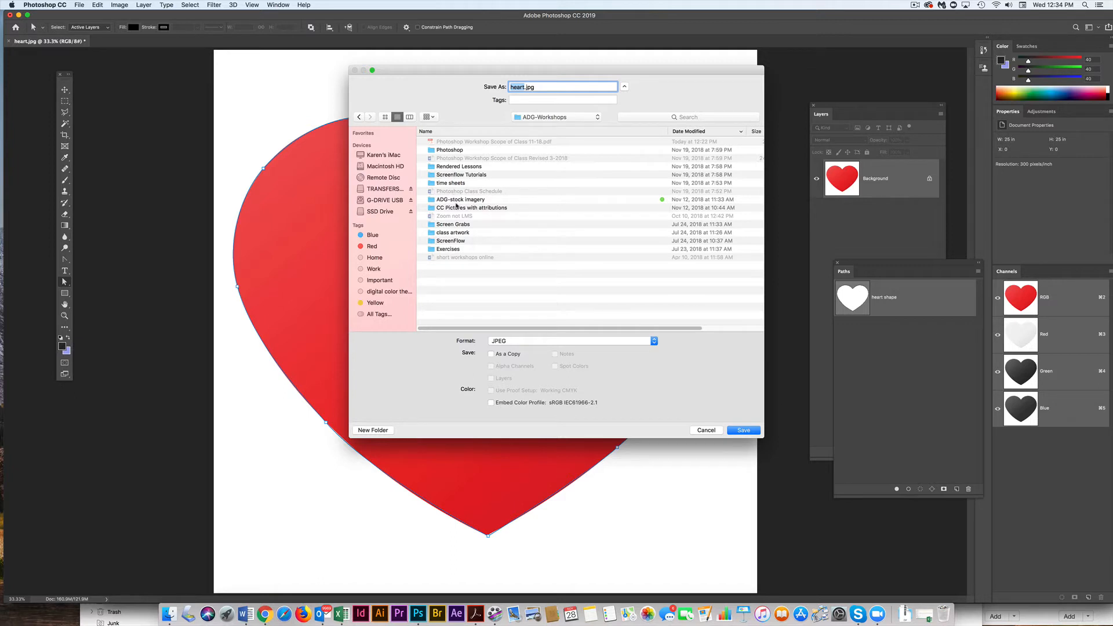
click(457, 234)
double_click(457, 233)
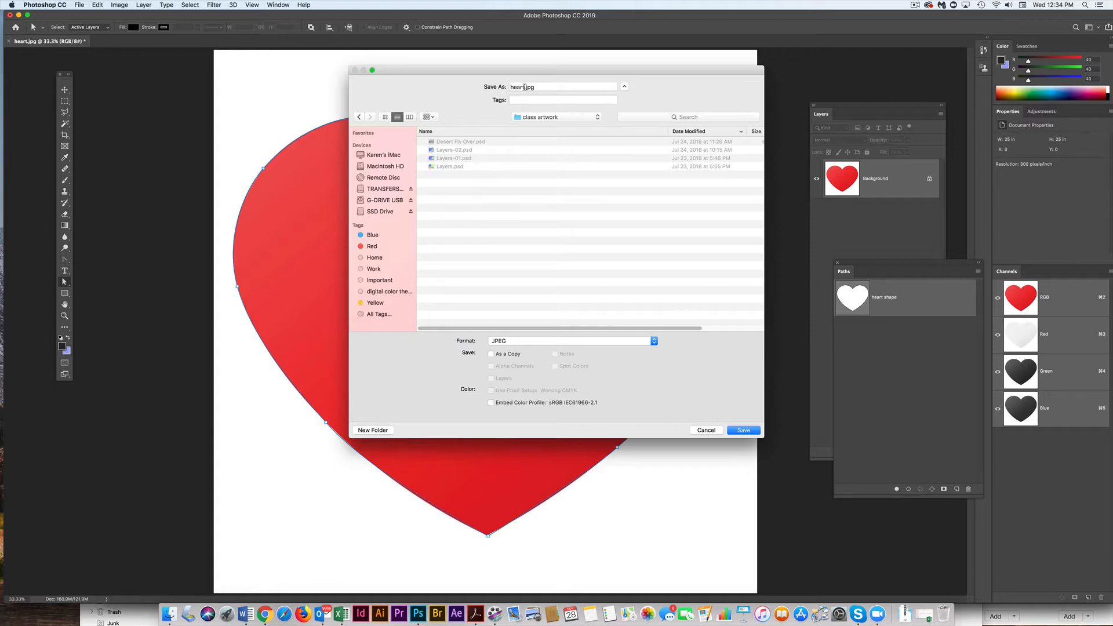
Name the file heart pen.jpg and save it as a baseline standard JPEG at maximum quality 12
click(524, 87)
text(-path)
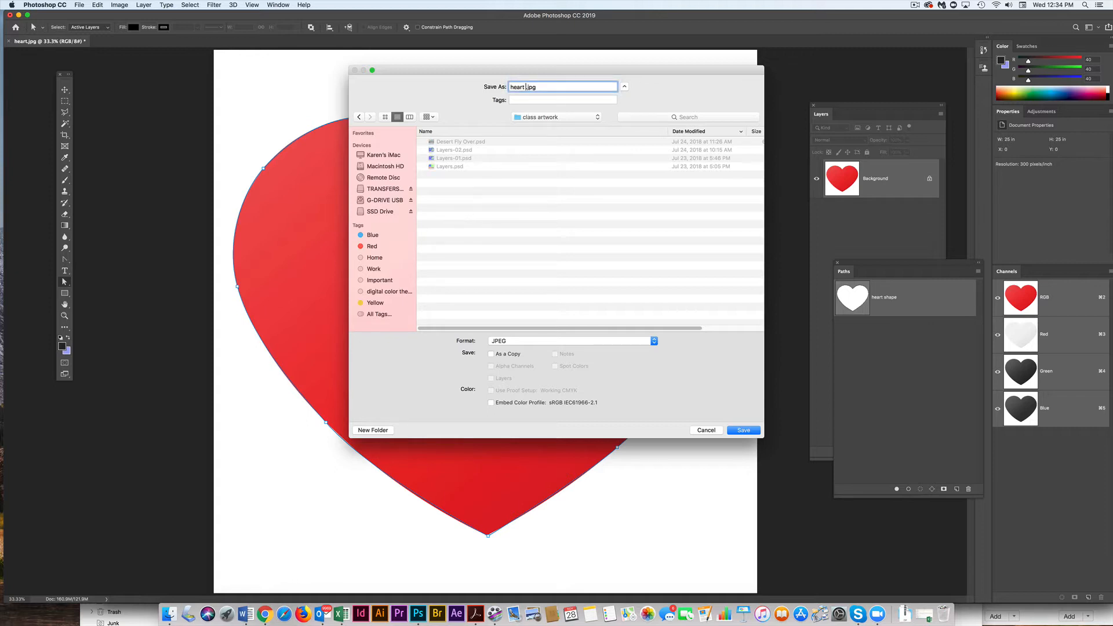
key(Return)
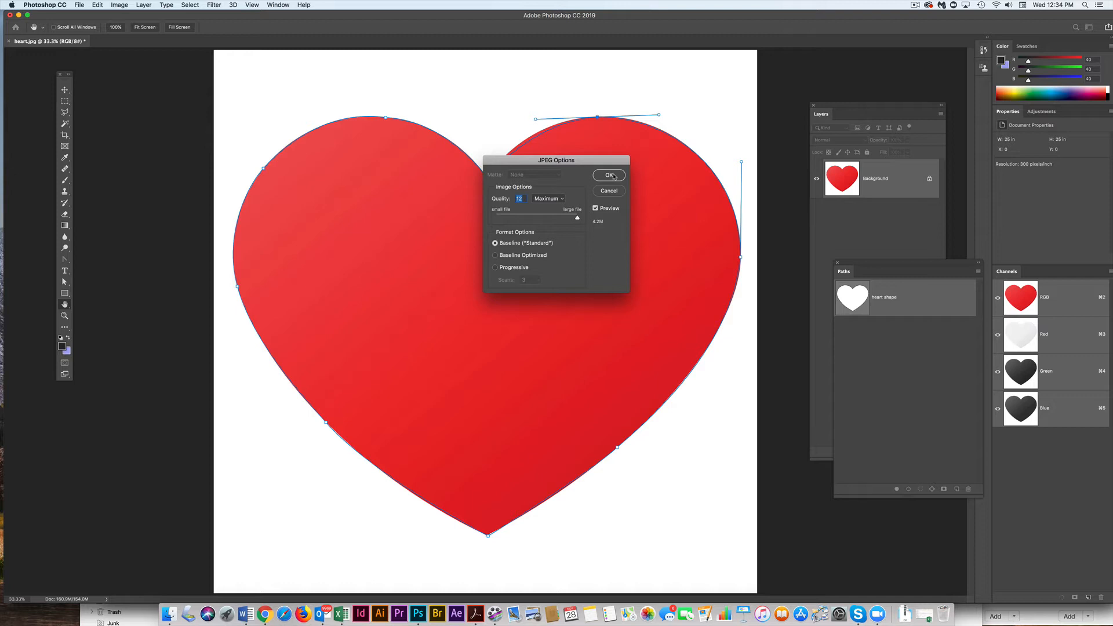
click(614, 176)
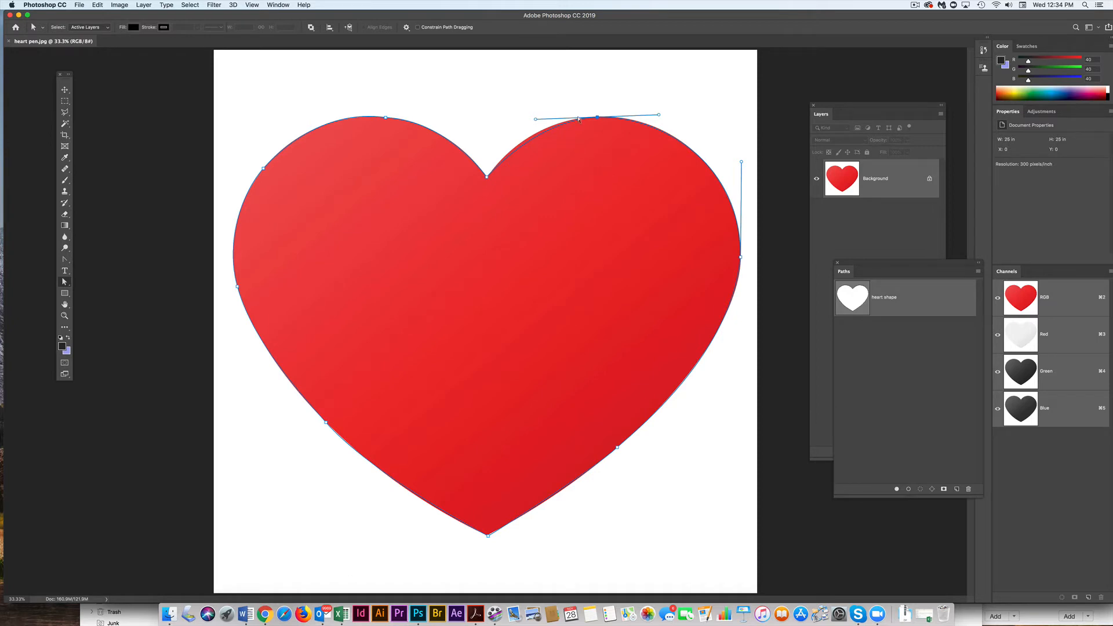
Realign the right lobe's top anchor and its handle with the heart's edge, and load the heart path as a selection
drag(598, 118, 661, 115)
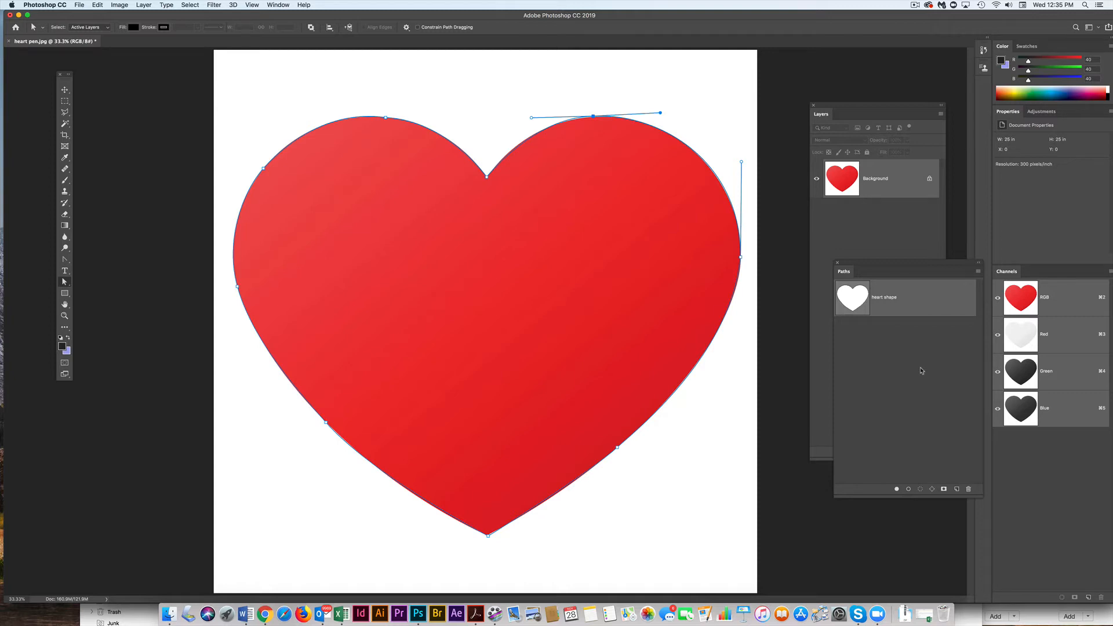
click(919, 490)
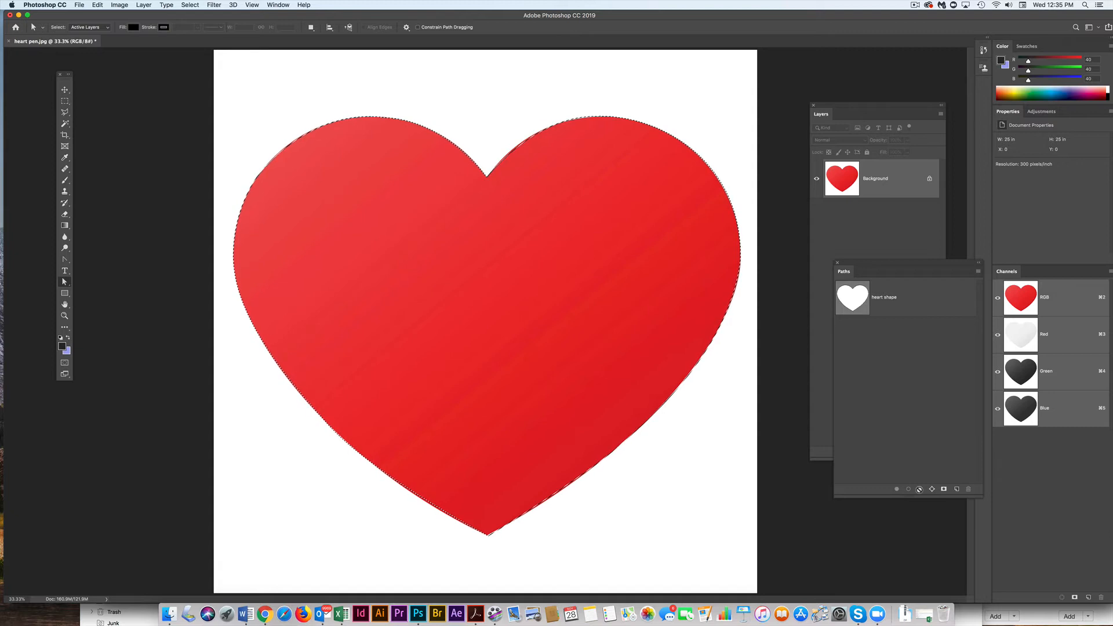
Copy the selected heart from the Background onto a new layer and hide the Background layer
click(914, 215)
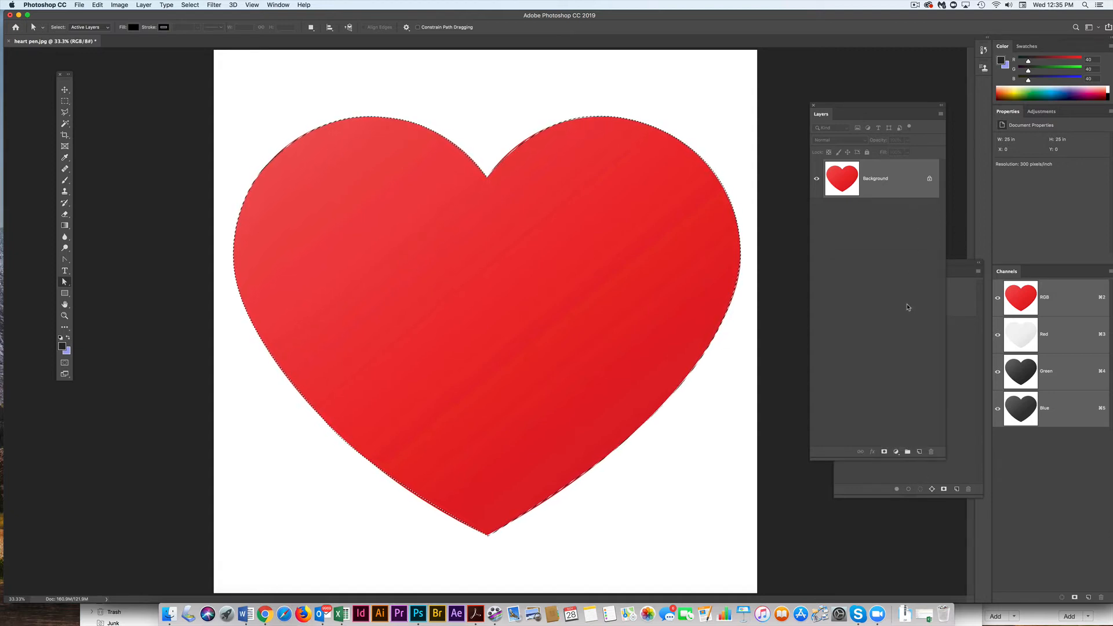
key(super+j)
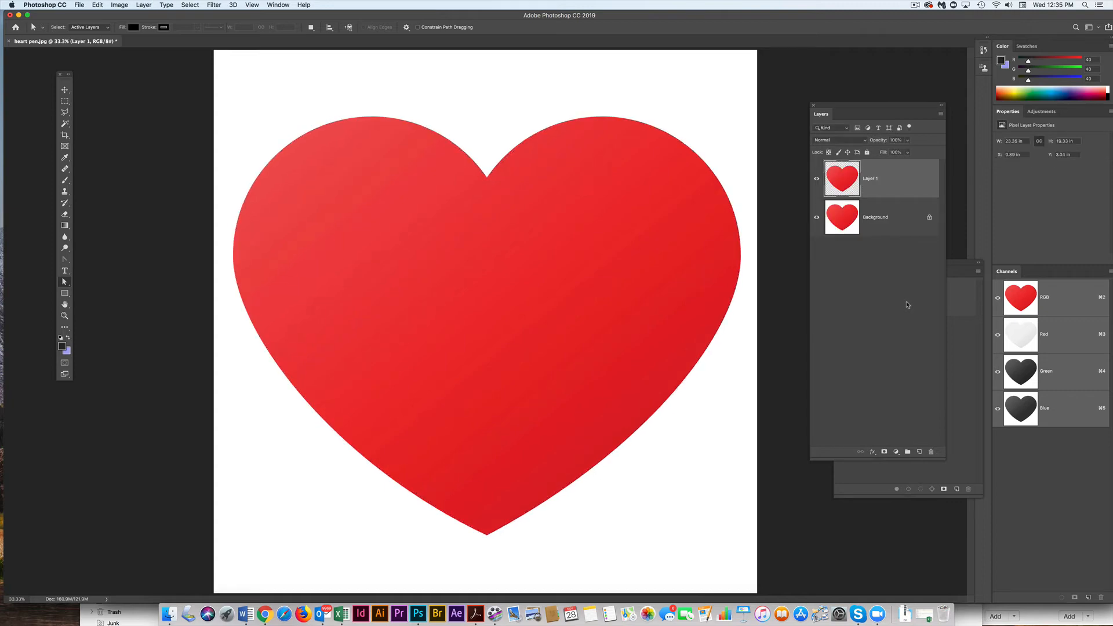
click(816, 218)
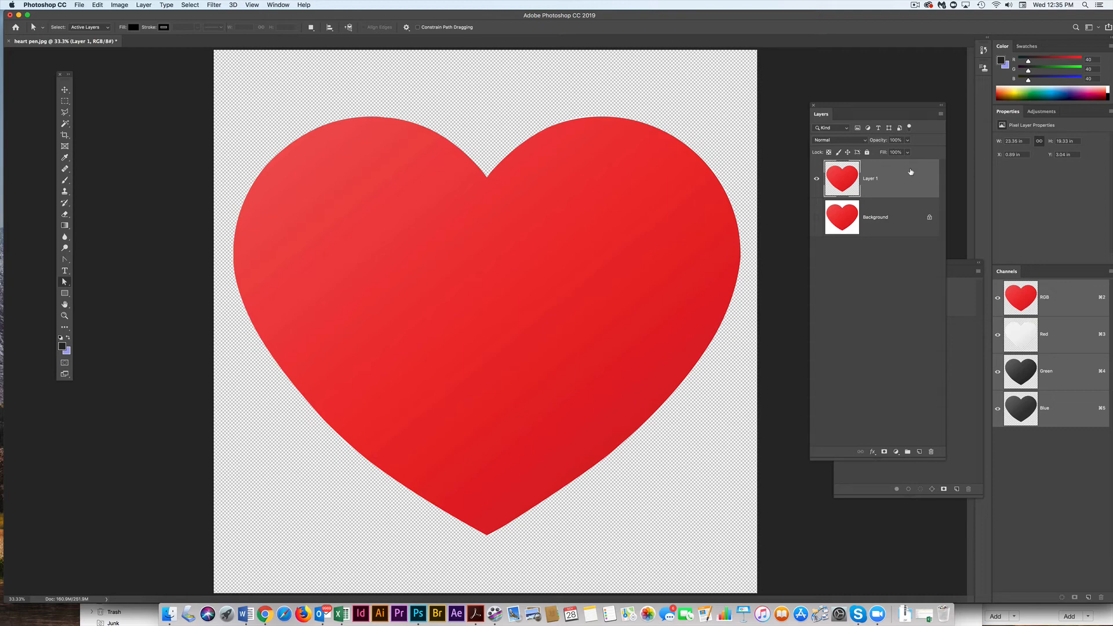
Lock the transparent pixels of Layer 1 and fill the heart with a blue foreground color in Normal mode at 100% opacity
click(828, 152)
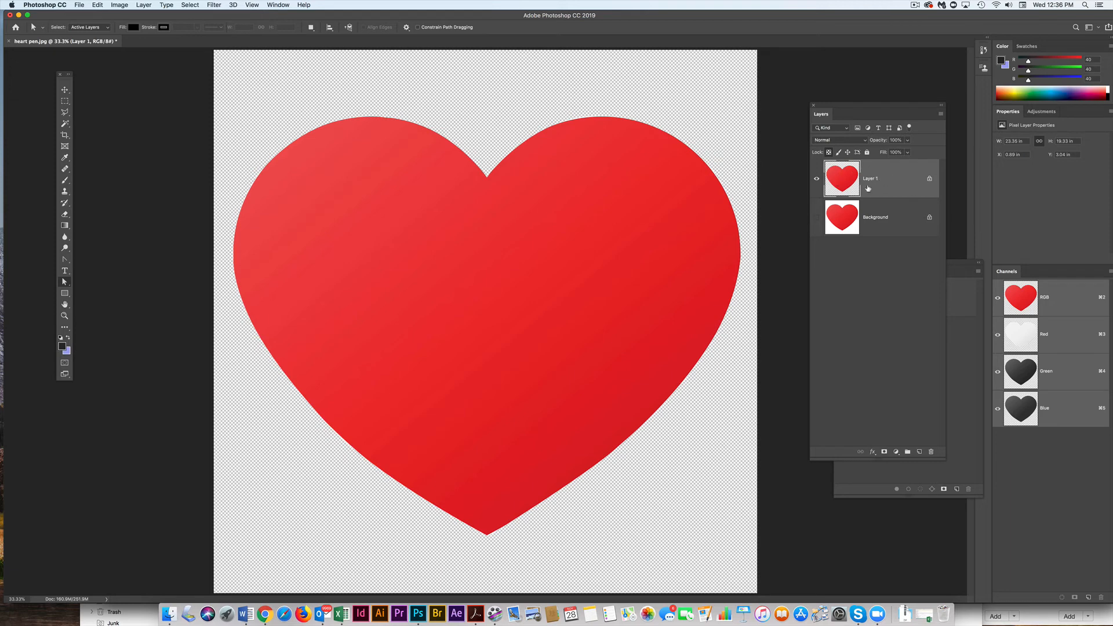
click(1054, 91)
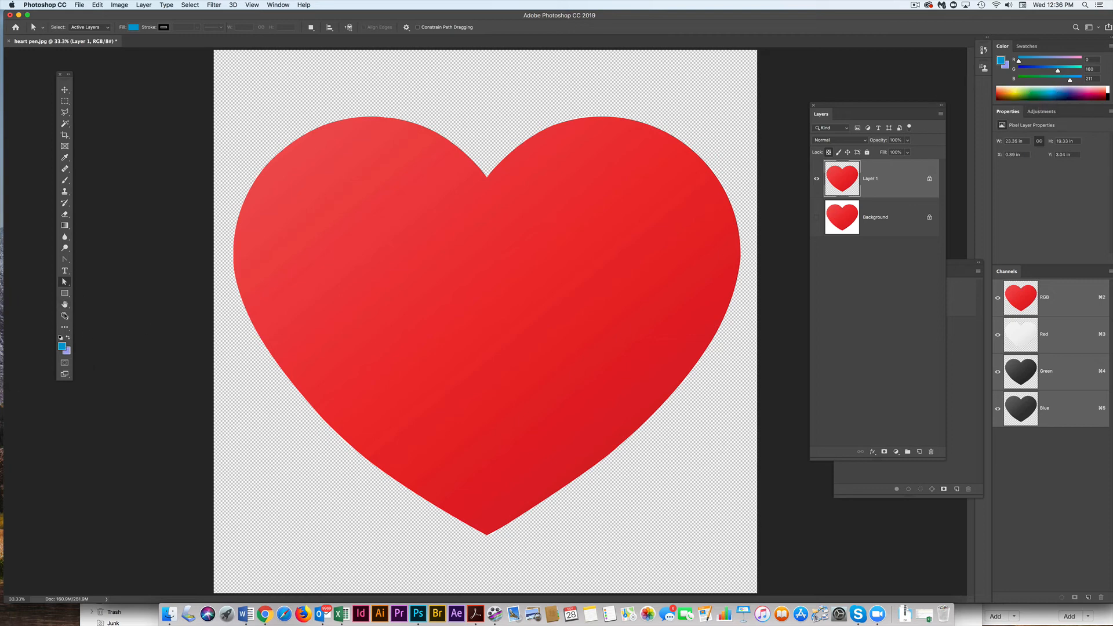
click(97, 4)
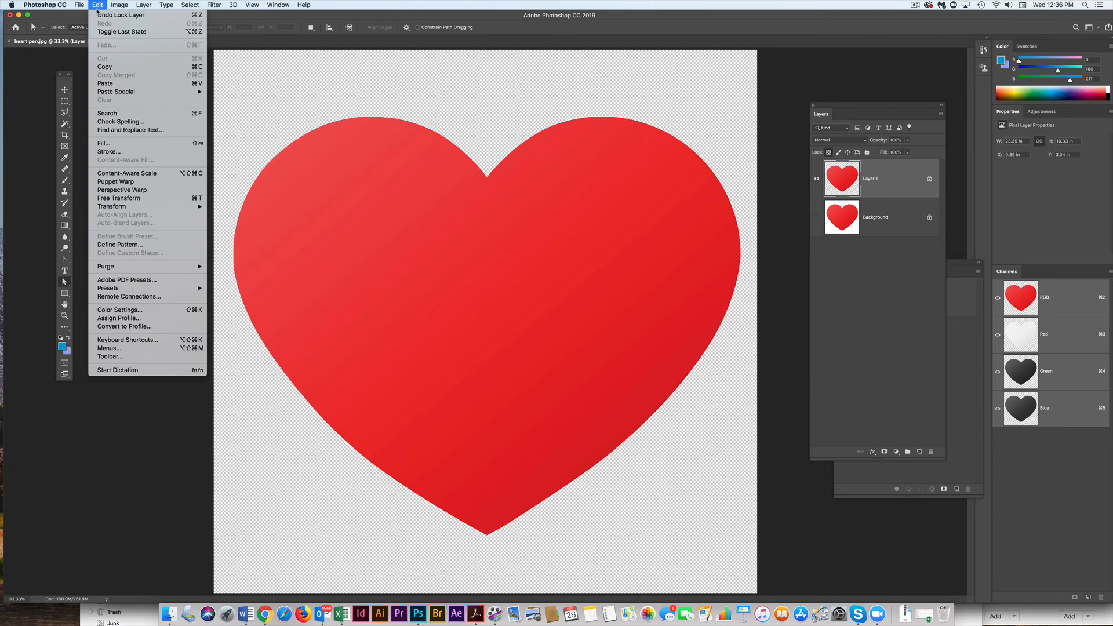
click(117, 142)
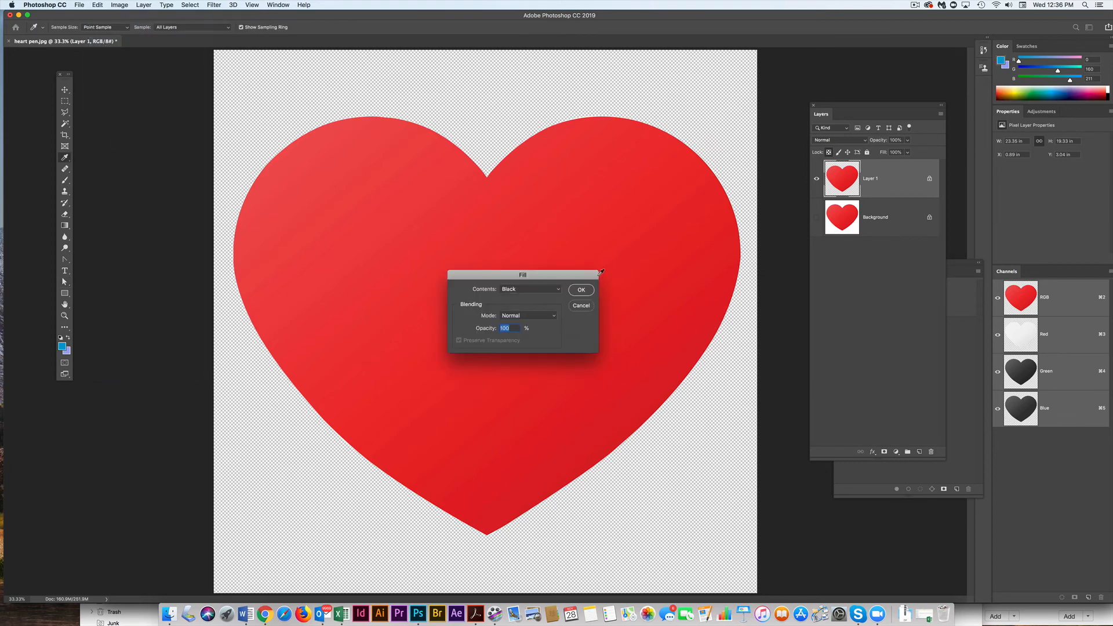
click(547, 290)
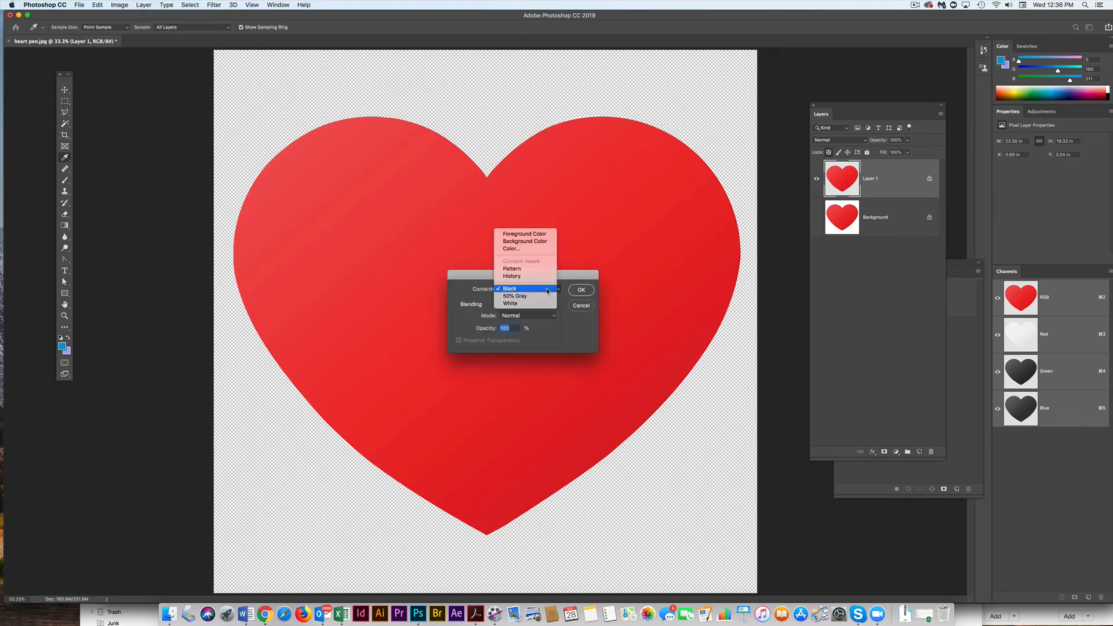
click(543, 234)
click(580, 289)
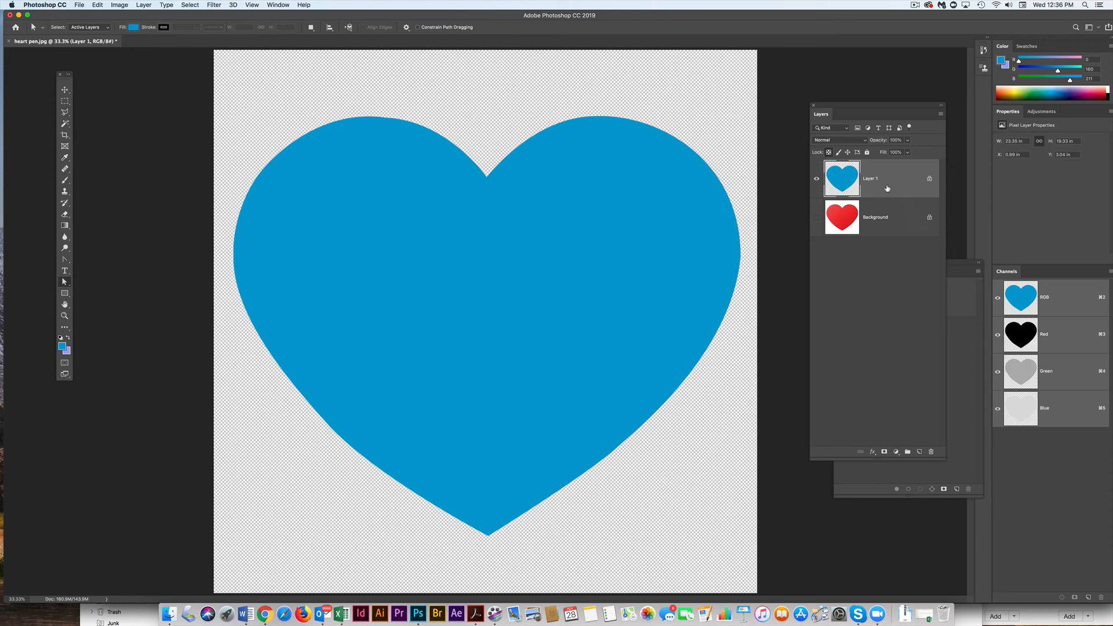
Test the transparency lock by brushing the swapped purple foreground color across the upper heart on Layer 1, and undo the strokes
click(828, 153)
click(828, 152)
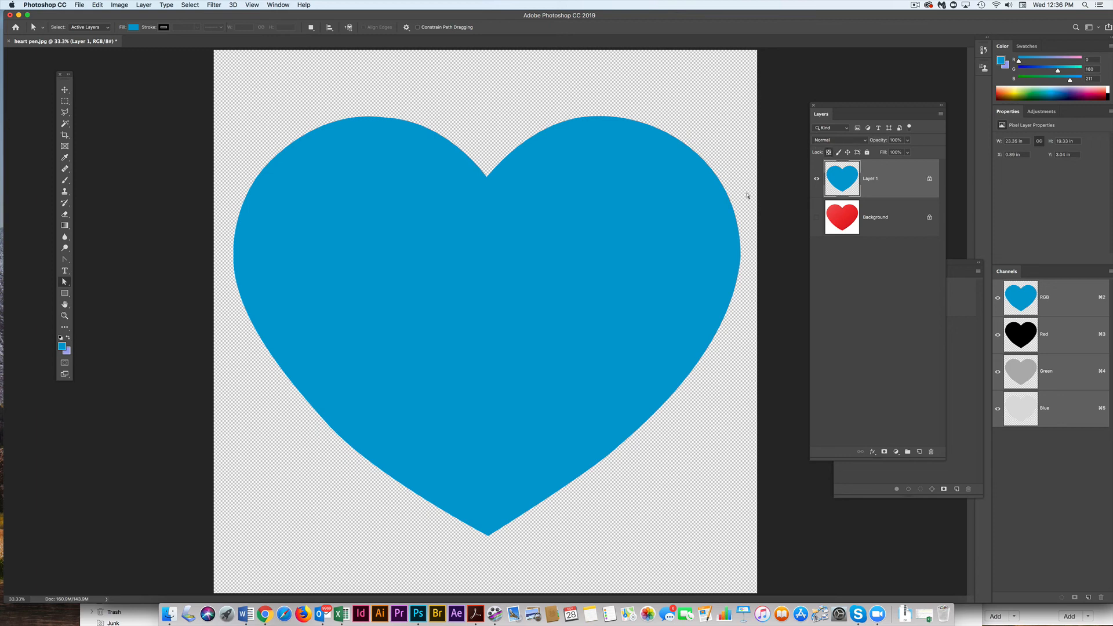
click(67, 338)
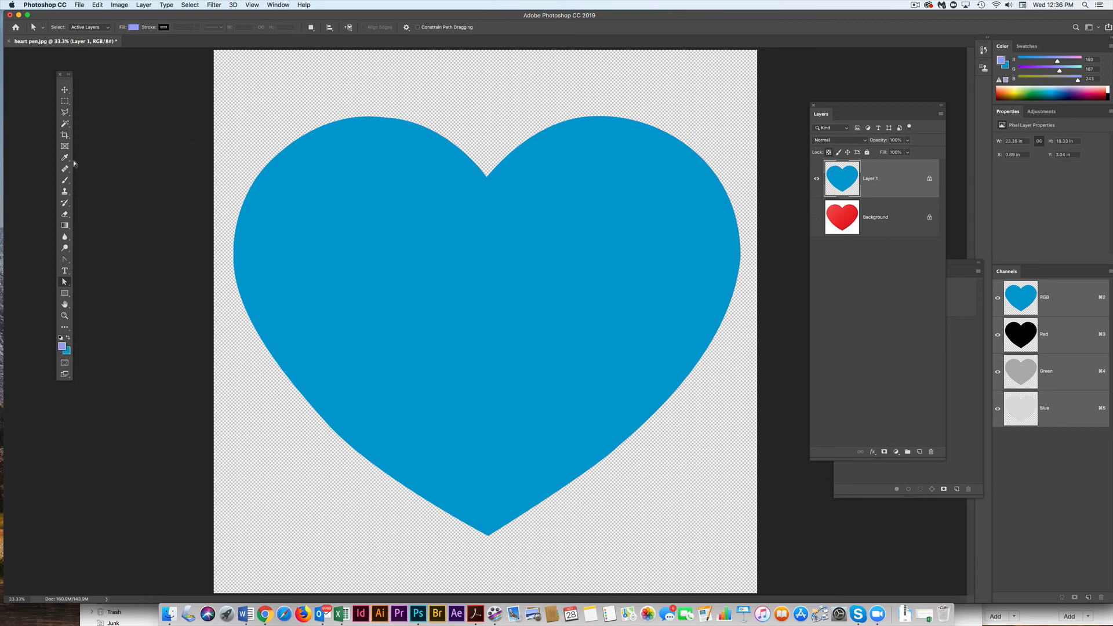
click(64, 180)
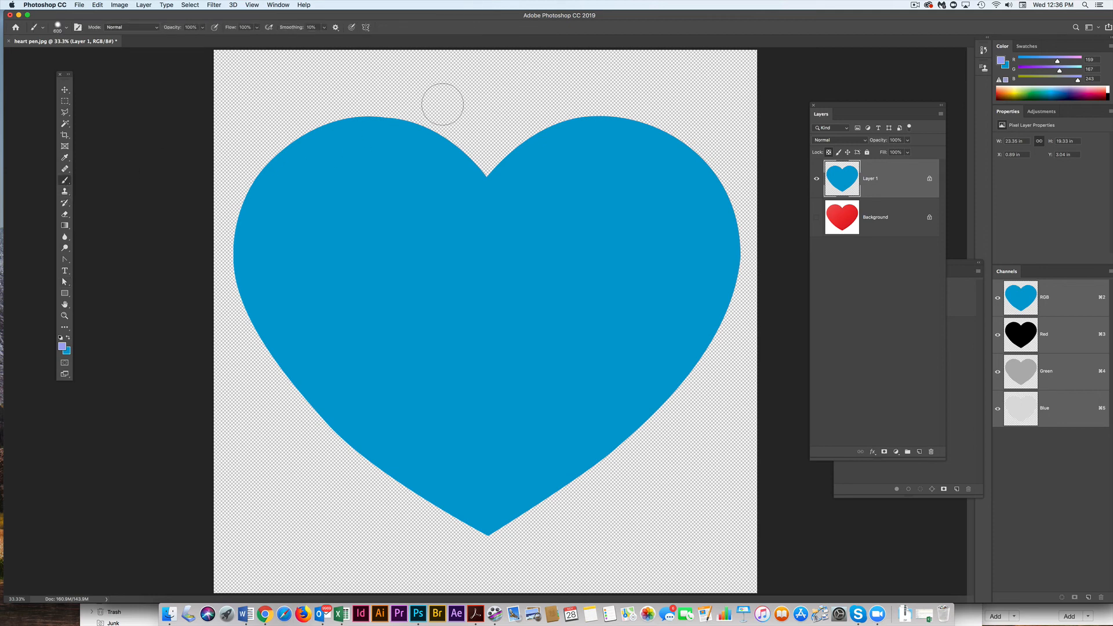
mouse_move(458, 124)
mouse_down()
mouse_move(307, 148)
mouse_move(255, 168)
mouse_up()
mouse_move(160, 195)
mouse_down()
mouse_move(400, 149)
mouse_move(573, 145)
mouse_move(249, 214)
mouse_move(269, 265)
mouse_move(621, 191)
mouse_move(514, 261)
mouse_move(547, 298)
mouse_move(684, 291)
mouse_move(634, 293)
mouse_up()
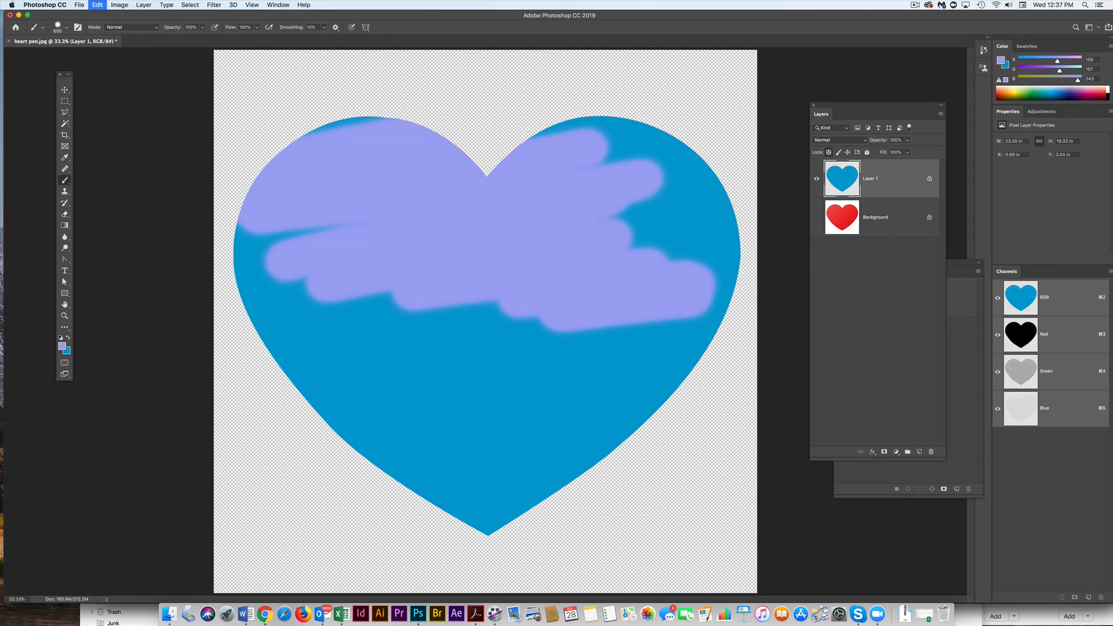
key(super+z)
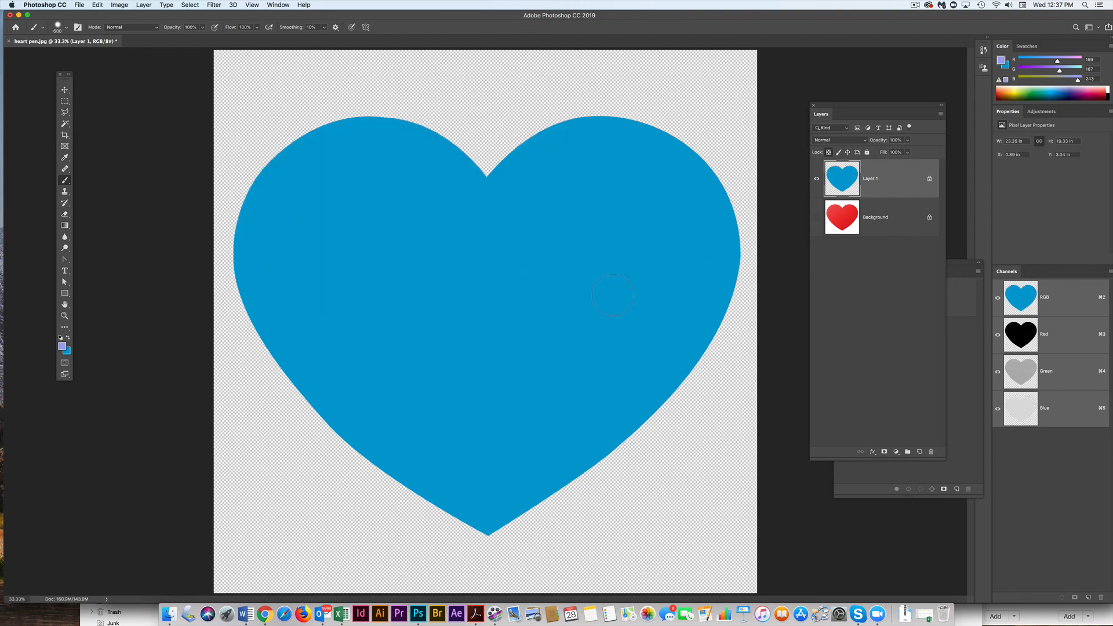
Save the document with its layers in Photoshop format as heart pen.psd in the class artwork folder
key(super+shift+s)
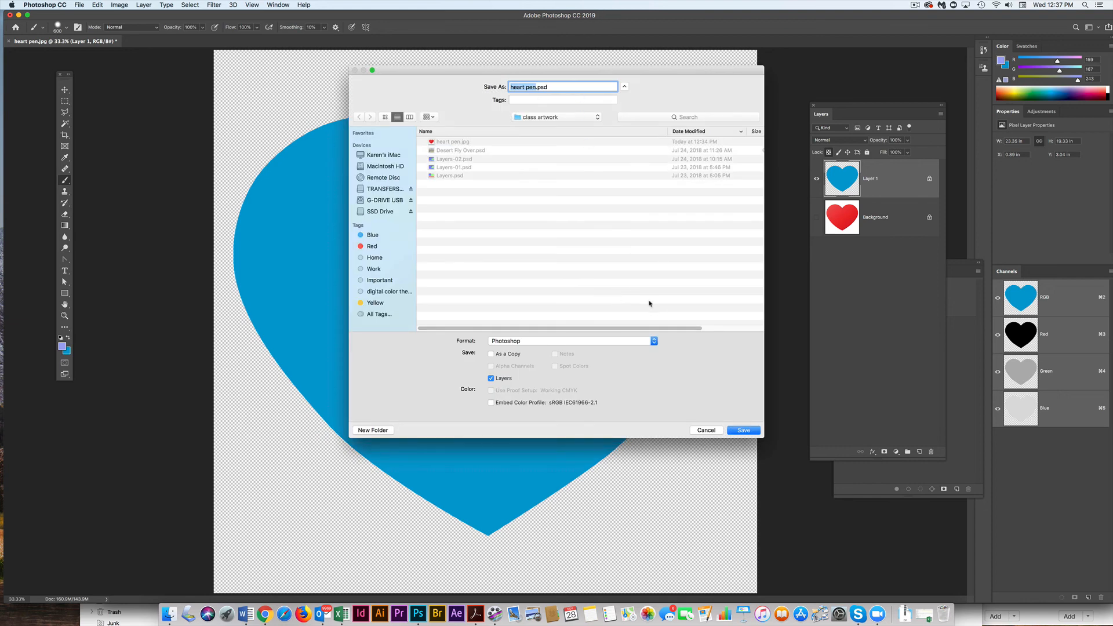
click(744, 430)
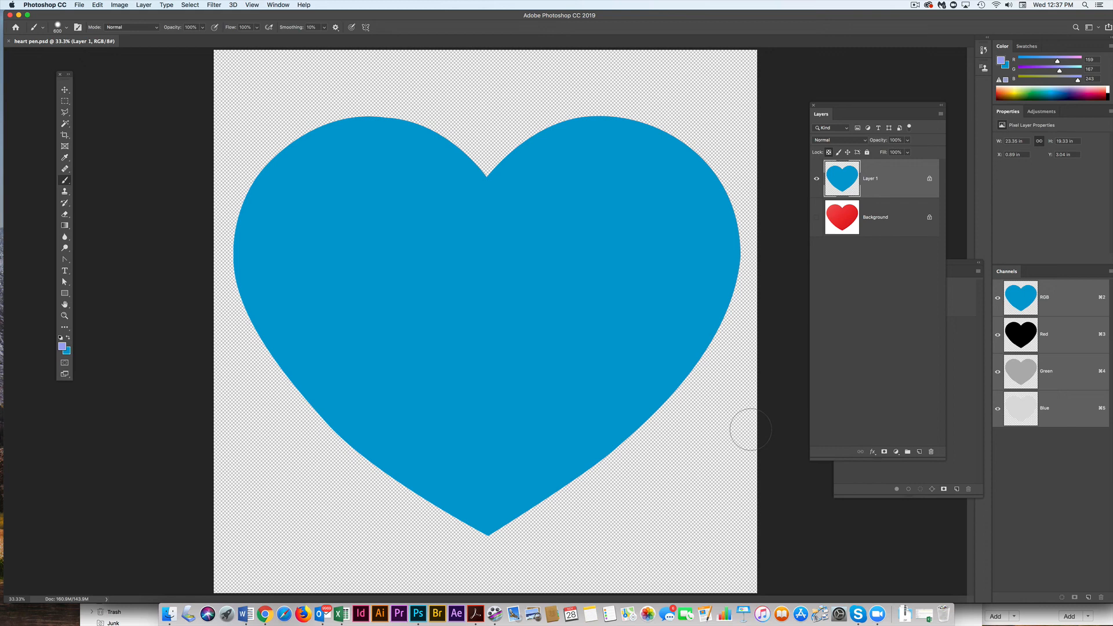
click(915, 5)
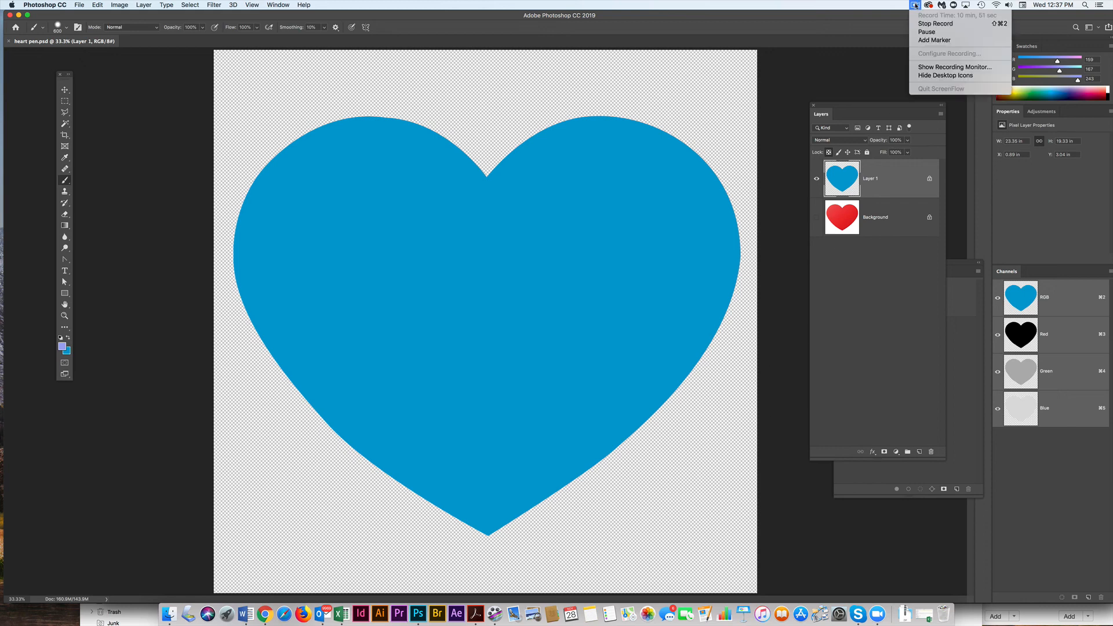